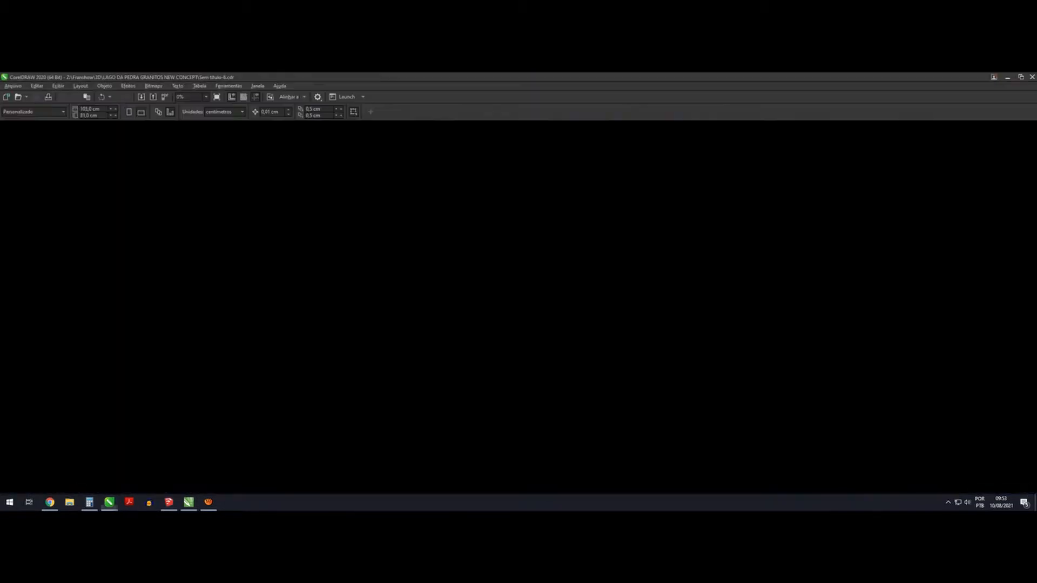
# Step: Switch to SketchUp and extrude the building's base face up 5700 mm
pyautogui.hotkey('alt', 'Tab')
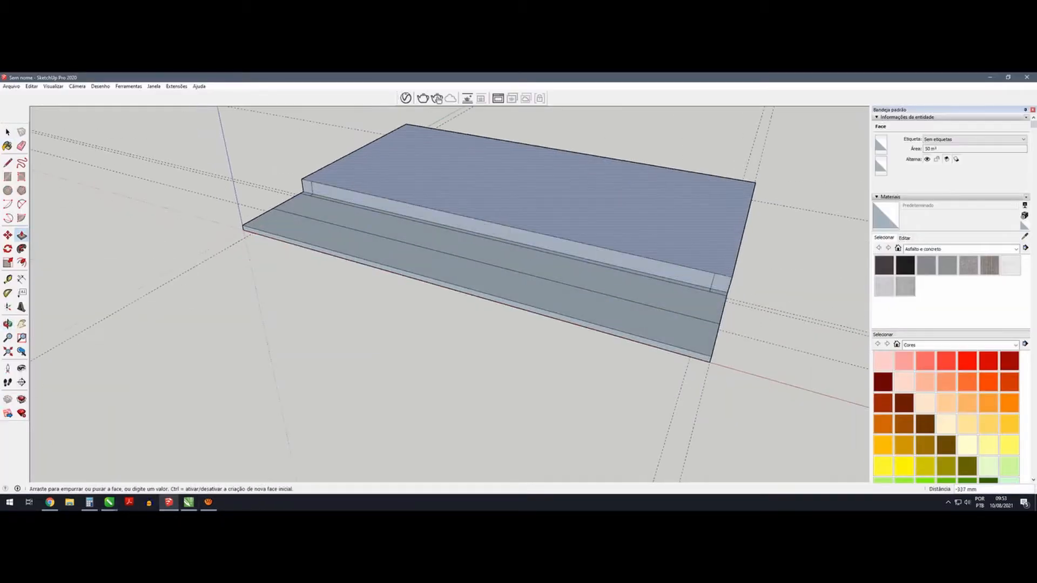
pyautogui.press('Return')
pyautogui.scroll(-3, 449, 294)
pyautogui.moveTo(400, 324); pyautogui.dragTo(540, 243, button='middle')
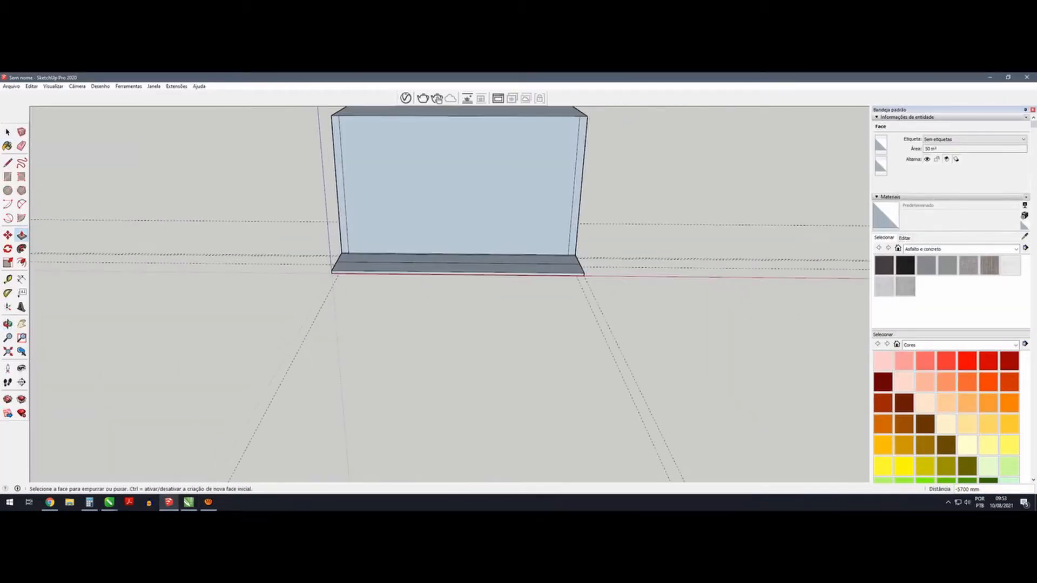
# Step: Push the front wall face back between the two side pillars to form a recess
pyautogui.hotkey('alt', 'Tab')
pyautogui.hotkey('alt', 'Tab')
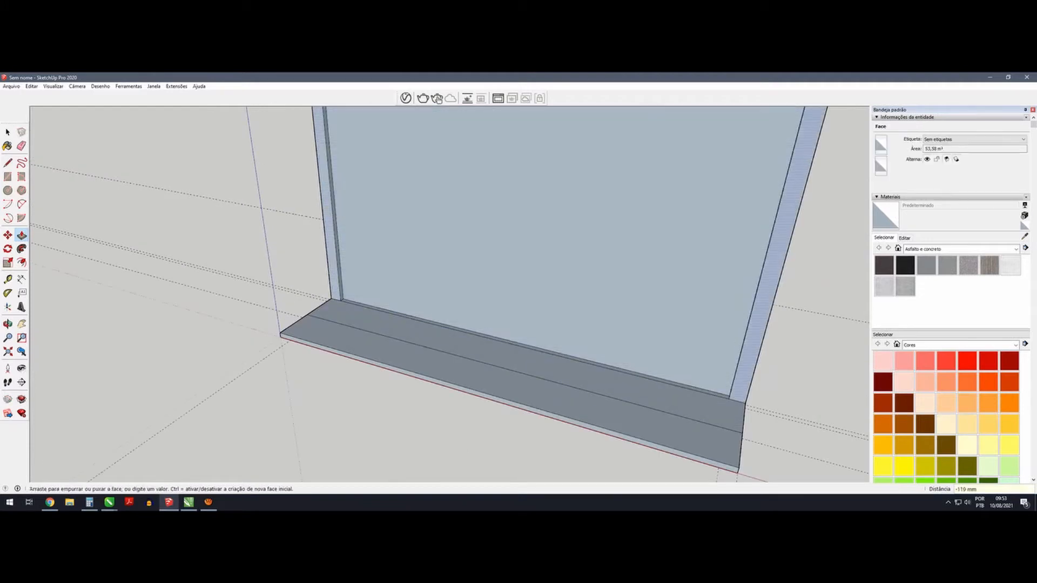
pyautogui.moveTo(621, 319); pyautogui.dragTo(578, 303, button='middle')
pyautogui.scroll(-1, 480, 297)
pyautogui.scroll(-4, 486, 302)
pyautogui.moveTo(486, 302); pyautogui.dragTo(556, 270, button='middle')
pyautogui.press('space')
# Step: Place a vertical guide on the recessed wall 450 mm from its right edge
pyautogui.scroll(3, 484, 340)
pyautogui.scroll(-2, 432, 324)
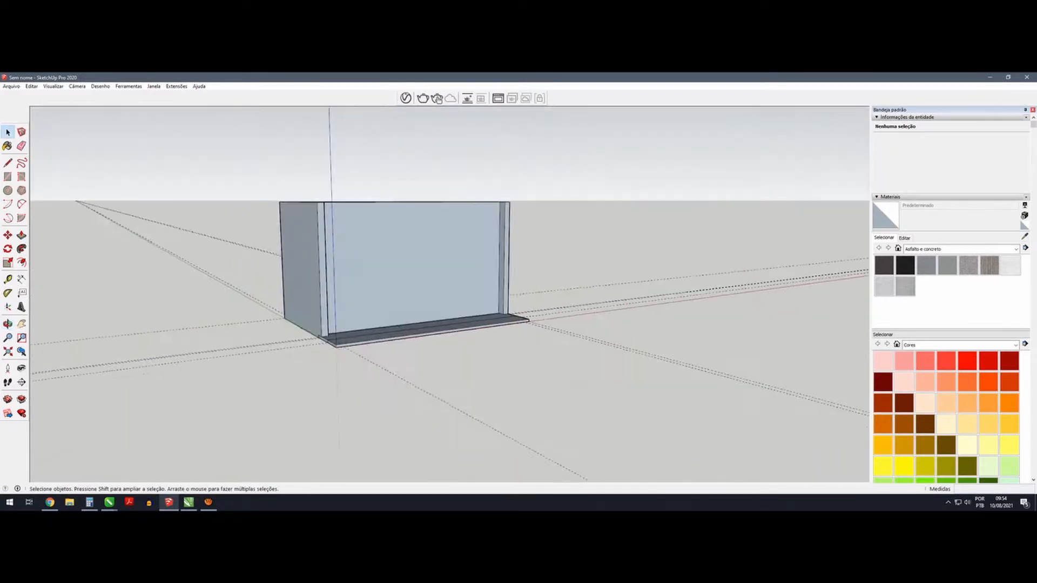
pyautogui.scroll(5, 331, 342)
pyautogui.moveTo(346, 335); pyautogui.dragTo(464, 332, button='middle')
pyautogui.scroll(-5, 465, 332)
pyautogui.moveTo(530, 303)
pyautogui.mouseDown(button='middle')
pyautogui.moveTo(400, 335)
pyautogui.moveTo(518, 313)
pyautogui.mouseUp(button='middle')
pyautogui.scroll(2, 519, 308)
pyautogui.press('t')
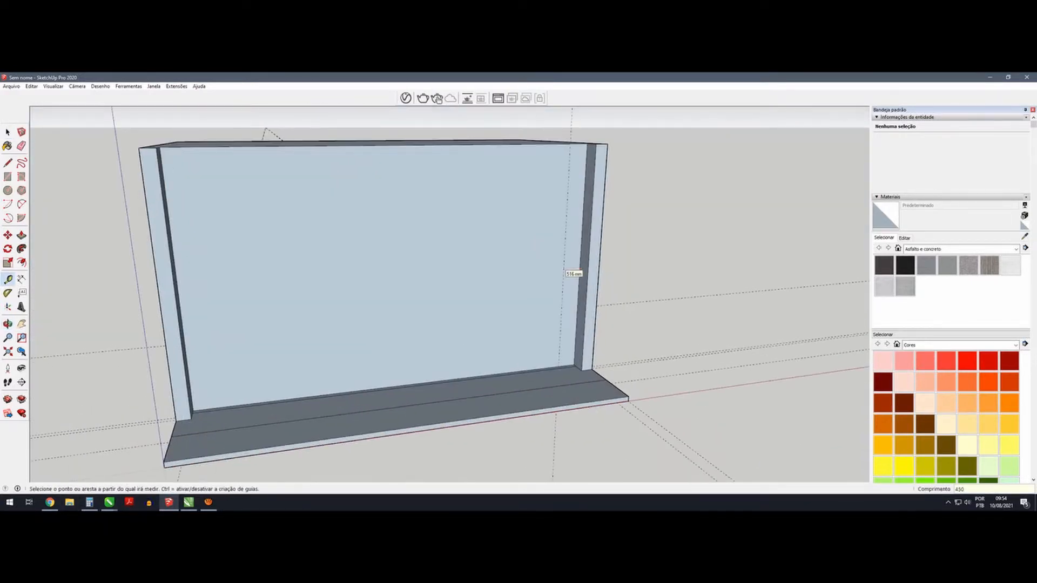
pyautogui.moveTo(567, 273)
pyautogui.mouseDown(button='middle')
pyautogui.moveTo(545, 243)
pyautogui.moveTo(529, 256)
pyautogui.mouseUp(button='middle')
# Step: Consult the CorelDRAW elevation and place guides in SketchUp for the two windows and upper band, including a vertical one at 3550 mm
pyautogui.click(109, 502)
pyautogui.click(662, 473)
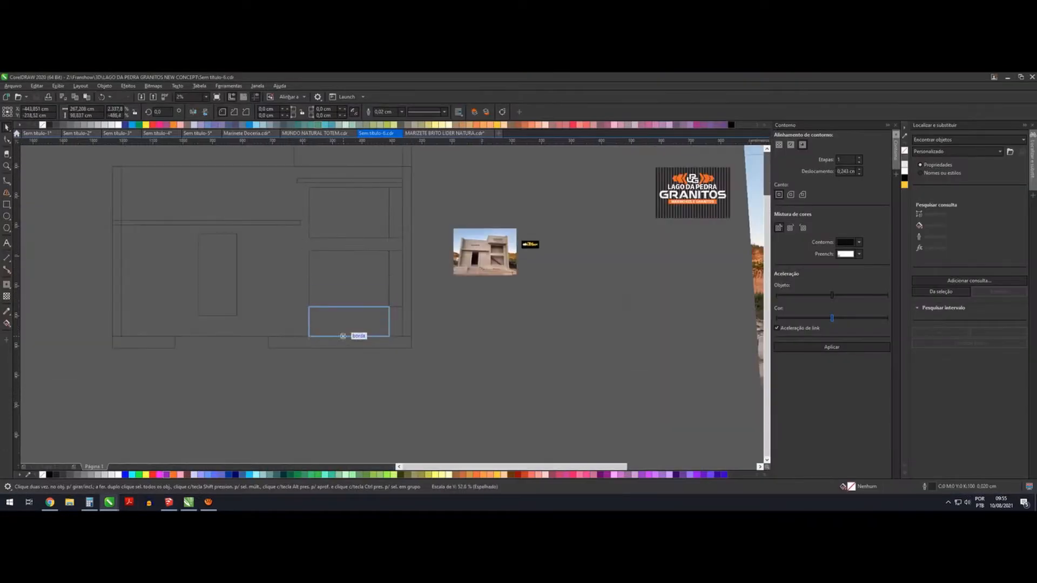
pyautogui.click(168, 502)
pyautogui.click(522, 395)
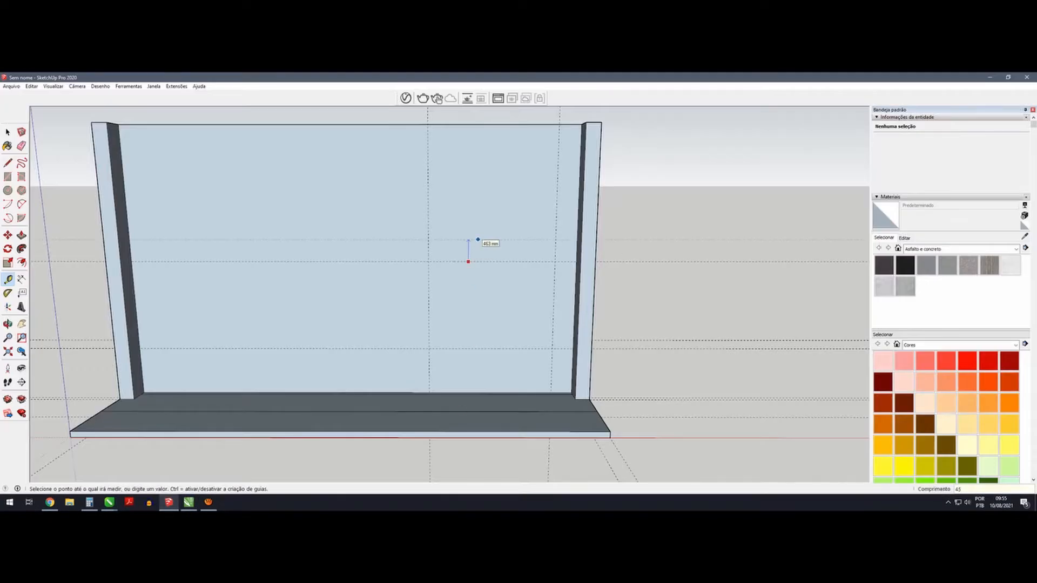
pyautogui.moveTo(480, 239)
pyautogui.mouseDown(button='middle')
pyautogui.moveTo(415, 186)
pyautogui.moveTo(466, 173)
pyautogui.mouseUp(button='middle')
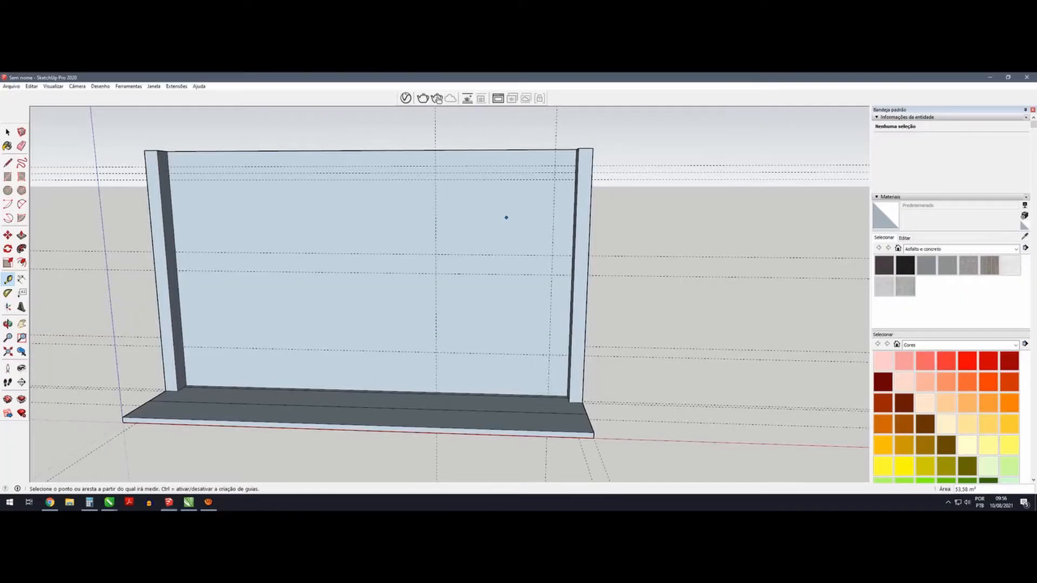
pyautogui.click(553, 168)
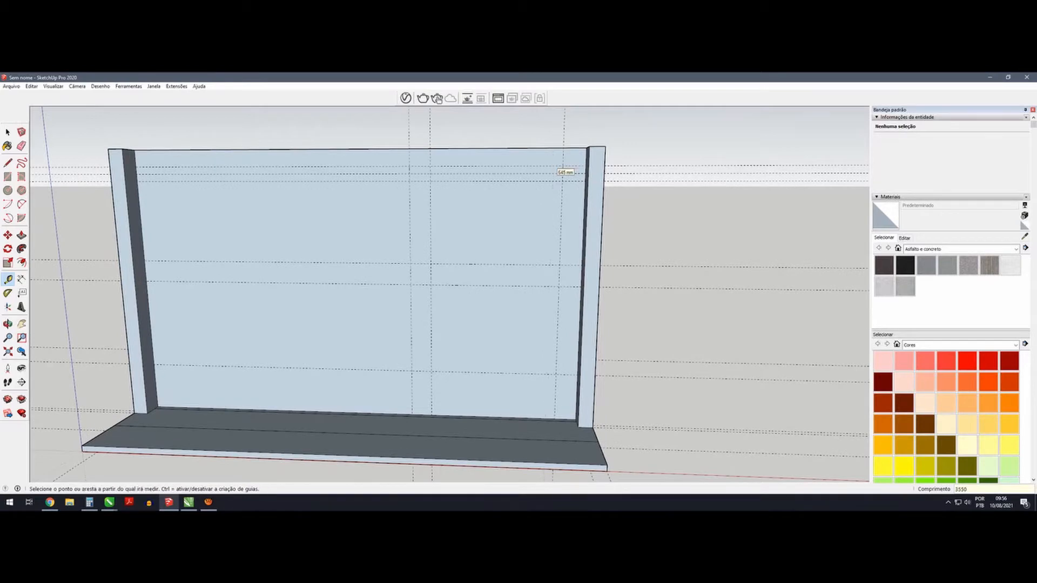
# Step: Draw rectangles along the guides for the upper band and the two window openings on the right part of the wall
pyautogui.press('r')
pyautogui.scroll(2, 408, 171)
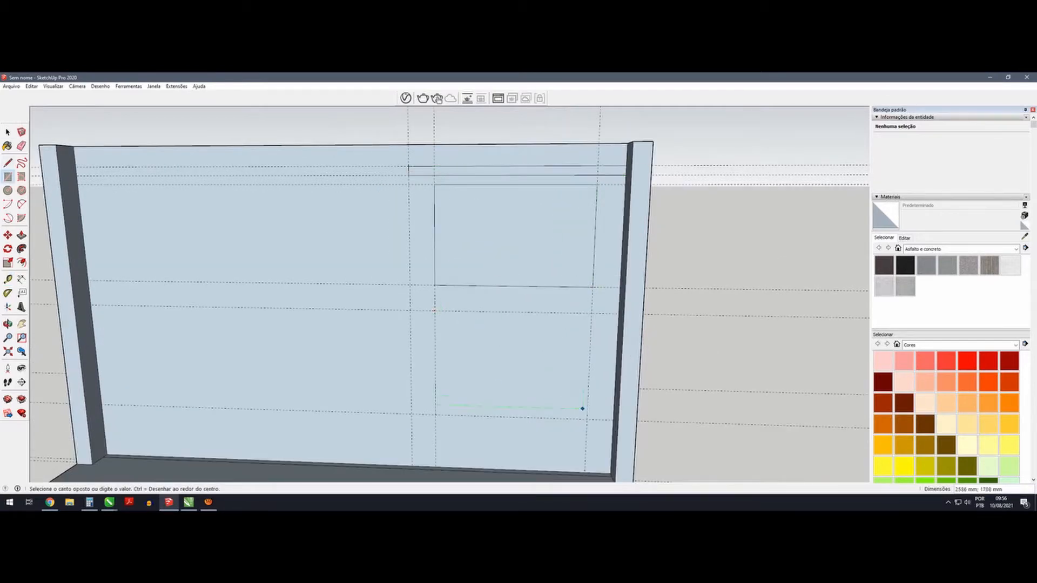
pyautogui.click(588, 419)
pyautogui.scroll(-3, 562, 378)
pyautogui.press('space')
# Step: Check the entrance platform's dimensions in the CorelDRAW elevation drawing
pyautogui.click(990, 77)
pyautogui.click(109, 502)
pyautogui.click(660, 469)
pyautogui.scroll(-1, 487, 267)
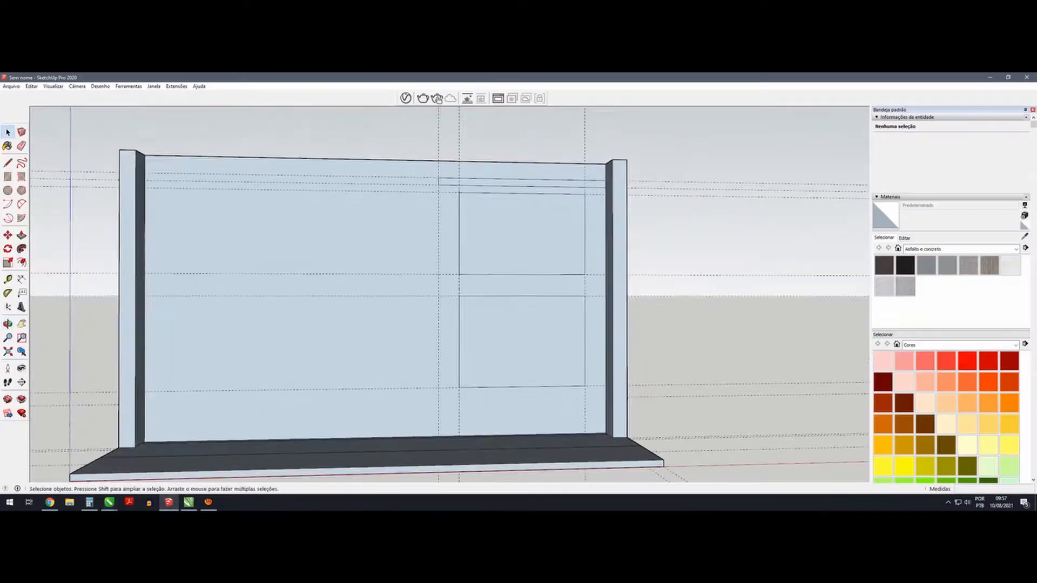
pyautogui.scroll(2, 449, 291)
pyautogui.press('p')
pyautogui.click(110, 502)
pyautogui.click(660, 469)
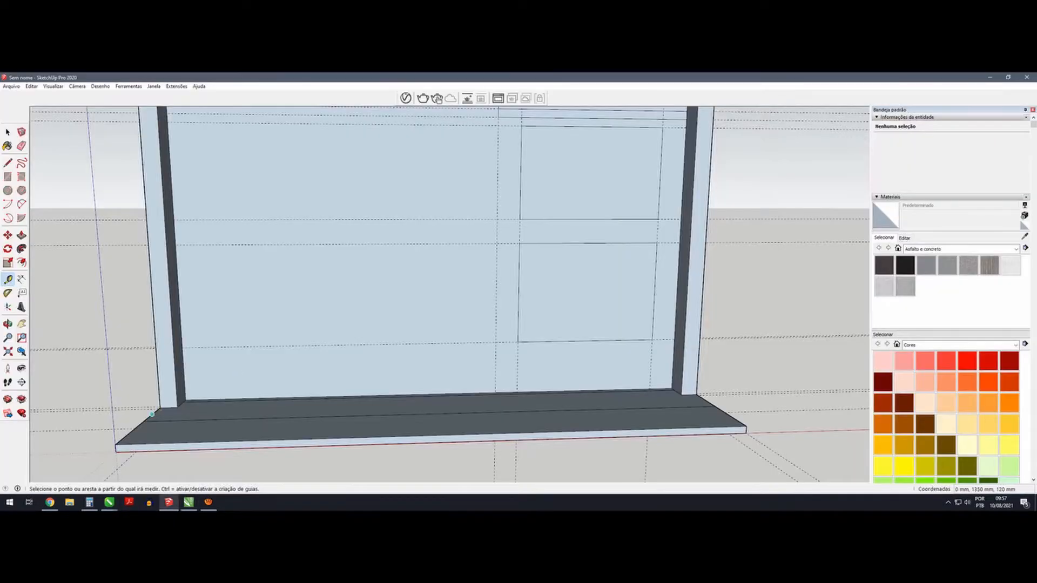
# Step: Place guides on the SketchUp wall and floor slab for the entrance platform's height and length
pyautogui.write('50')
pyautogui.press('Return')
pyautogui.moveTo(302, 402); pyautogui.dragTo(311, 422, button='middle')
pyautogui.click(323, 389)
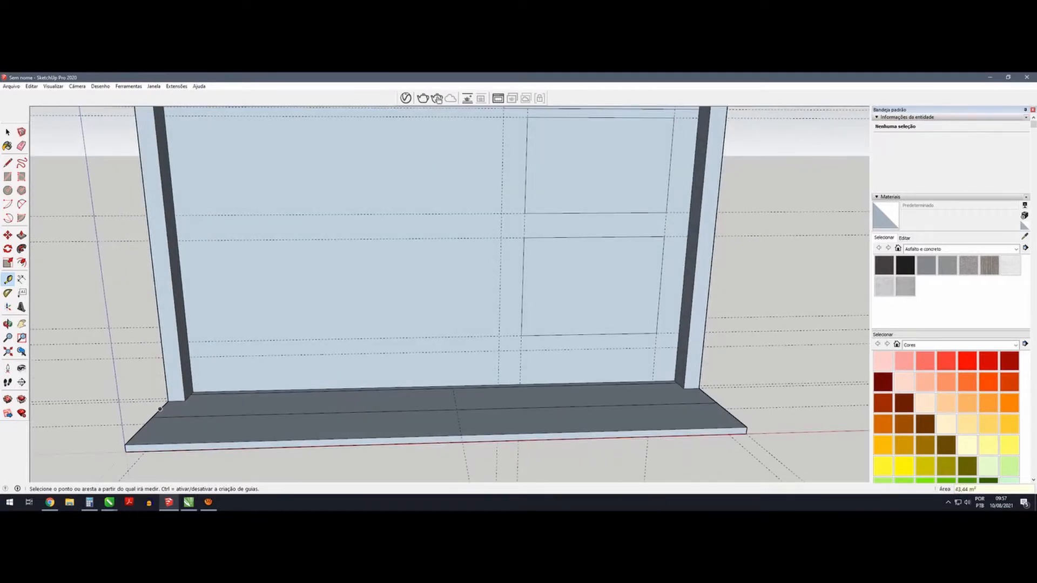
# Step: Draw the outline of the entrance platform on the lower left wall along the guides
pyautogui.press('l')
pyautogui.scroll(3, 416, 432)
pyautogui.click(469, 370)
pyautogui.click(469, 325)
pyautogui.click(113, 333)
pyautogui.scroll(-2, 394, 283)
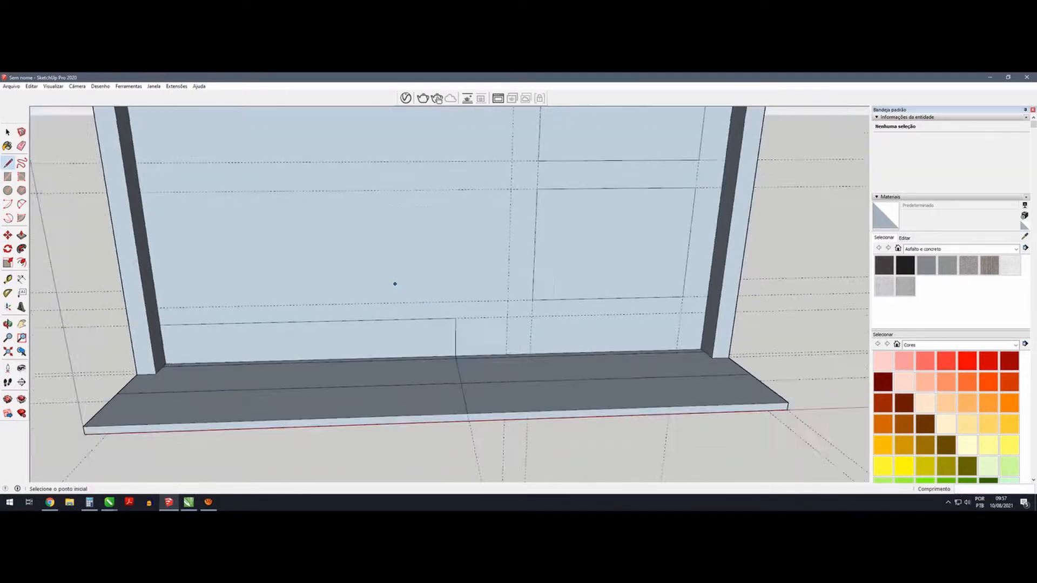
# Step: Pull the platform outline forward into a block reaching the line along the middle of the floor slab
pyautogui.press('space')
pyautogui.moveTo(394, 283); pyautogui.dragTo(270, 294, button='middle')
pyautogui.click(331, 278)
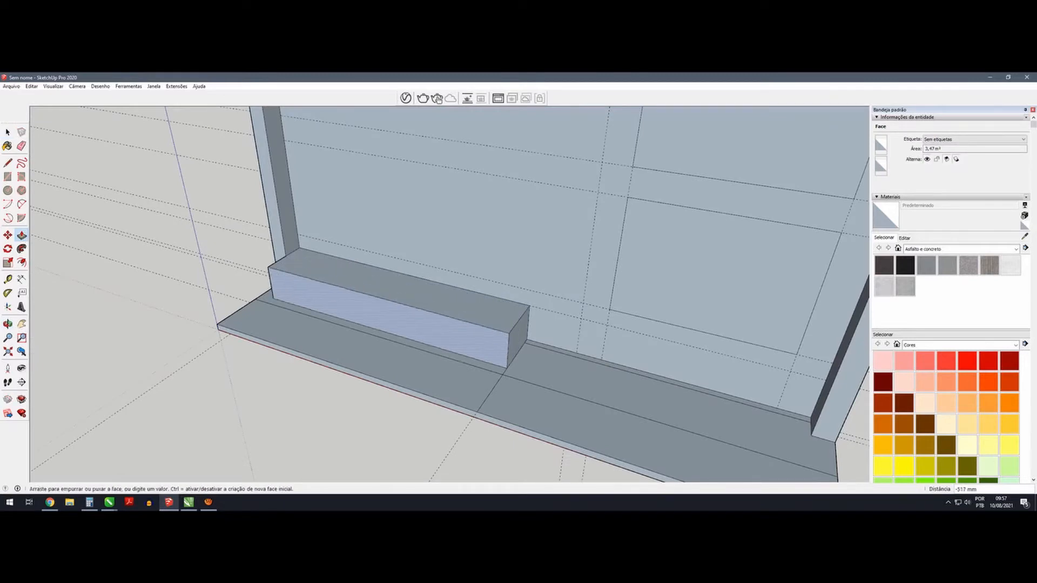
pyautogui.click(335, 323)
pyautogui.moveTo(335, 323); pyautogui.dragTo(519, 302, button='middle')
pyautogui.click(280, 385)
pyautogui.click(254, 375)
pyautogui.moveTo(335, 373)
pyautogui.mouseDown(button='middle')
pyautogui.moveTo(232, 324)
pyautogui.moveTo(195, 326)
pyautogui.mouseUp(button='middle')
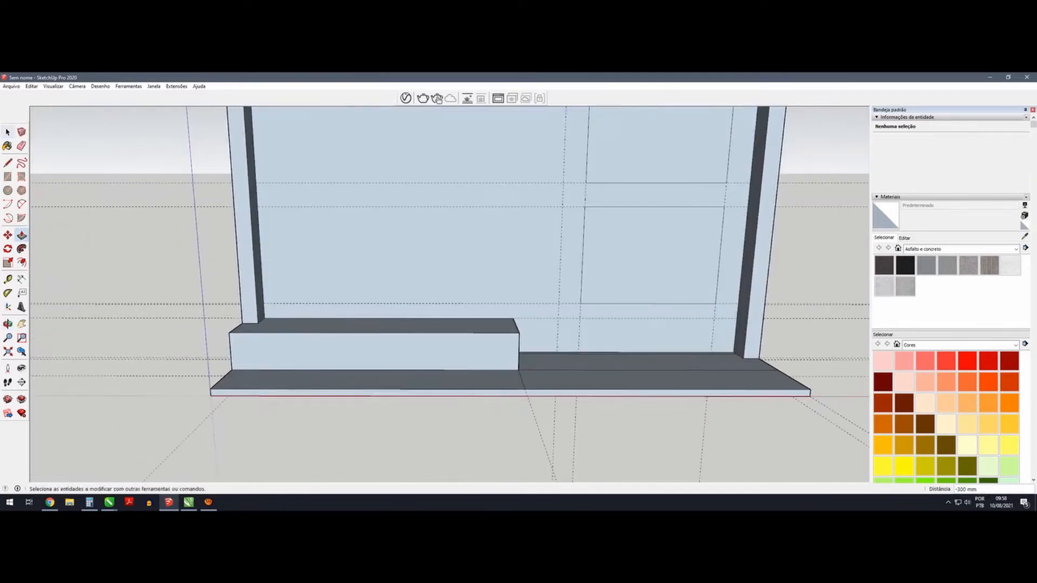
# Step: Check the door's side offset in CorelDRAW and place its vertical guide from the left pillar in SketchUp
pyautogui.click(109, 502)
pyautogui.click(660, 474)
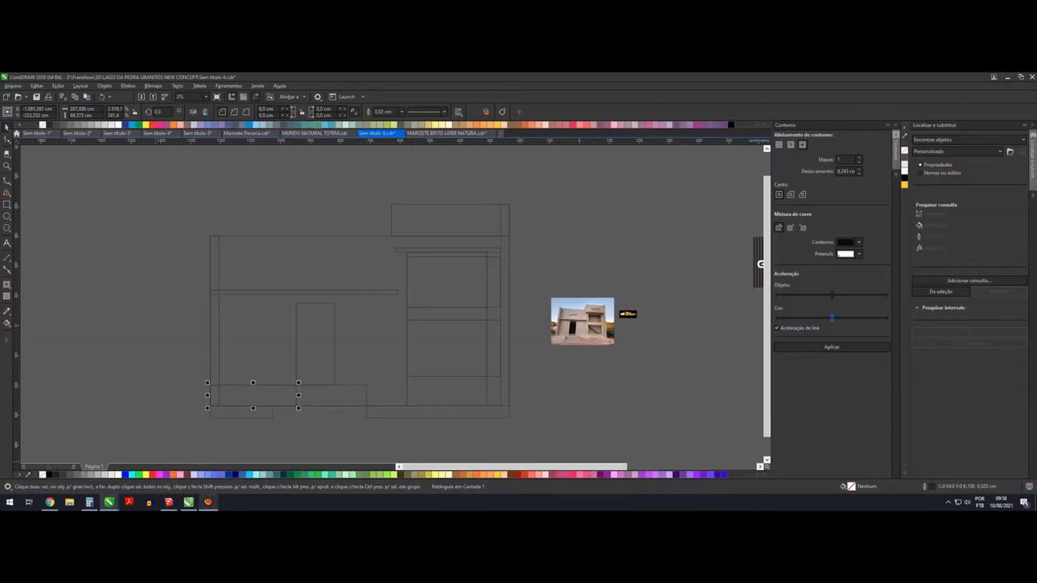
pyautogui.click(168, 503)
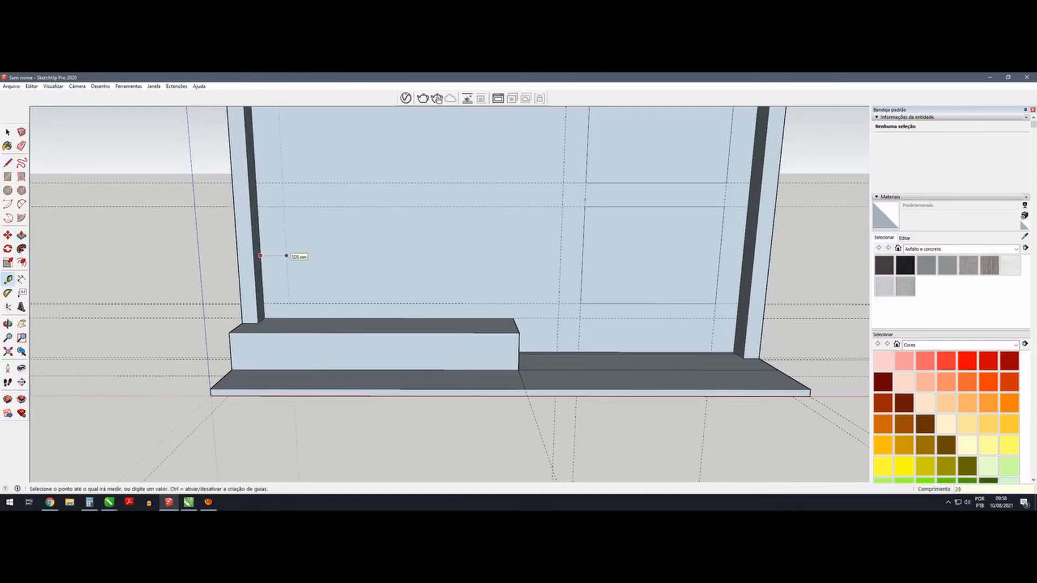
# Step: Check the door's size in the CorelDRAW elevation and compare it with the facade photo
pyautogui.click(109, 502)
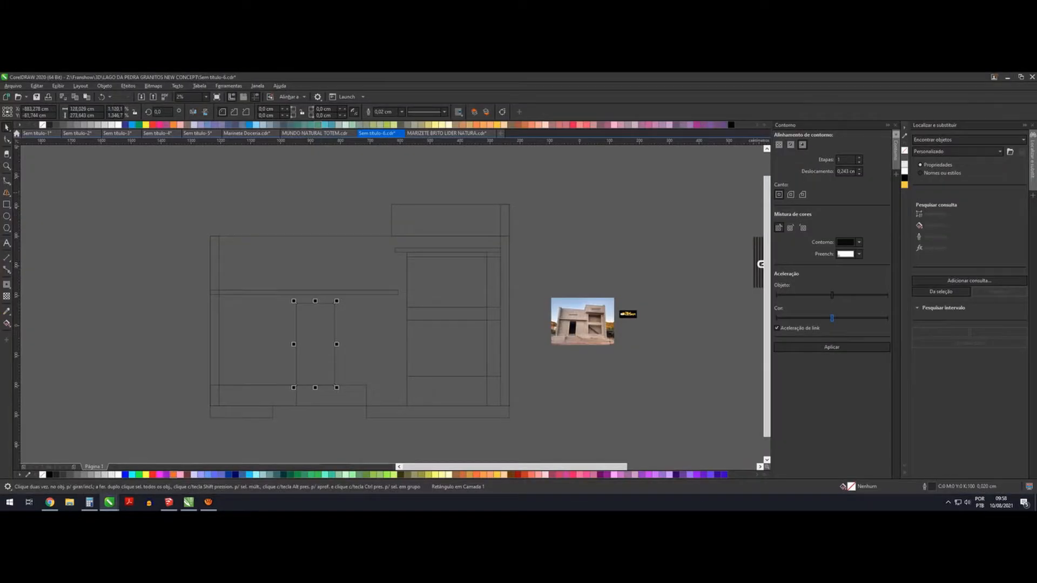
pyautogui.scroll(2, 586, 335)
pyautogui.scroll(-1, 378, 291)
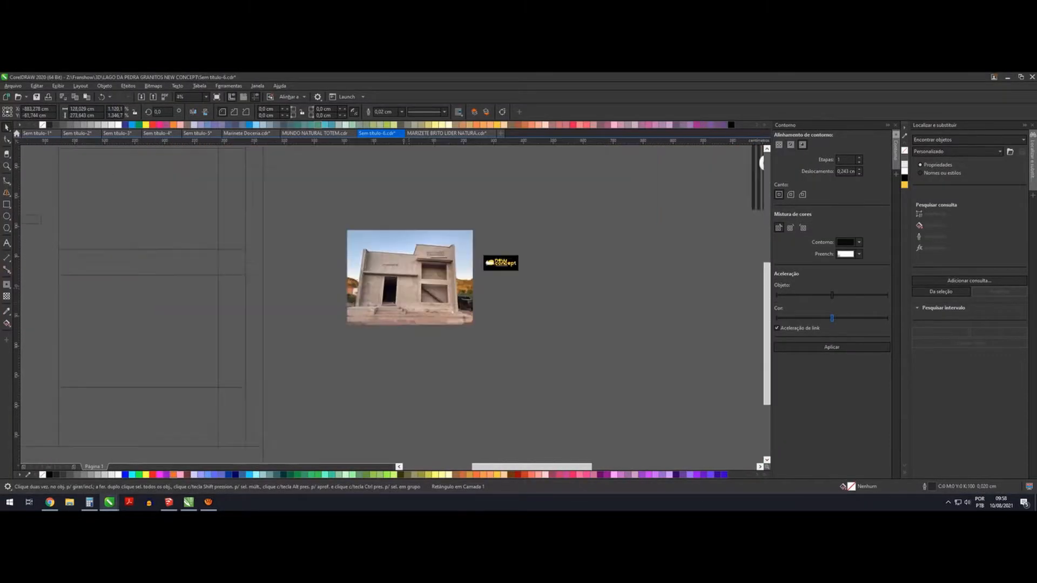
pyautogui.scroll(-1, 435, 294)
pyautogui.click(287, 311)
pyautogui.scroll(3, 423, 286)
pyautogui.scroll(-2, 482, 260)
pyautogui.scroll(-1, 305, 283)
pyautogui.click(168, 502)
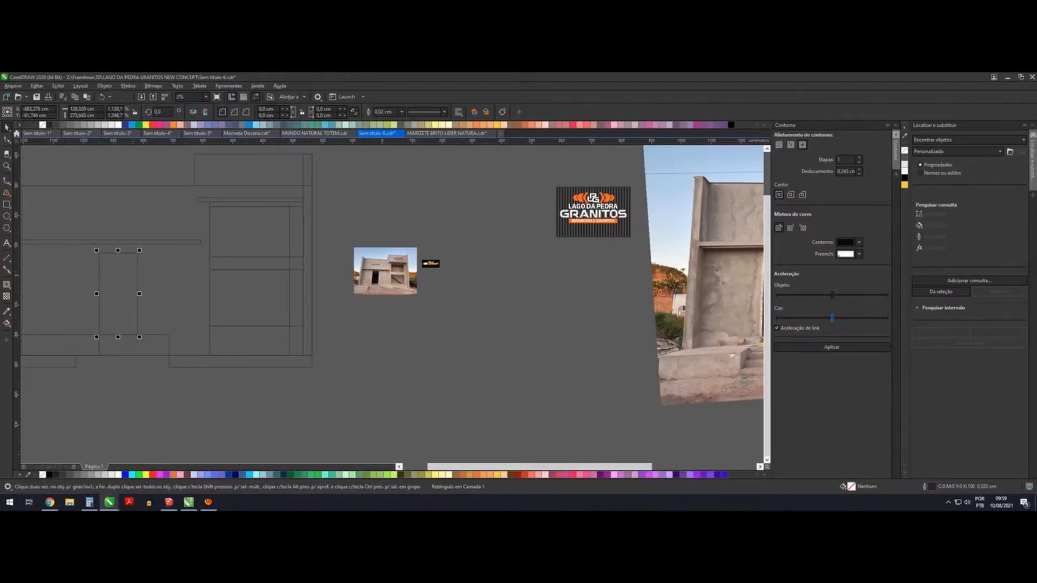
# Step: Finish the door guides in SketchUp and draw the door outline on the wall above the platform
pyautogui.write('0')
pyautogui.press('Return')
pyautogui.press('l')
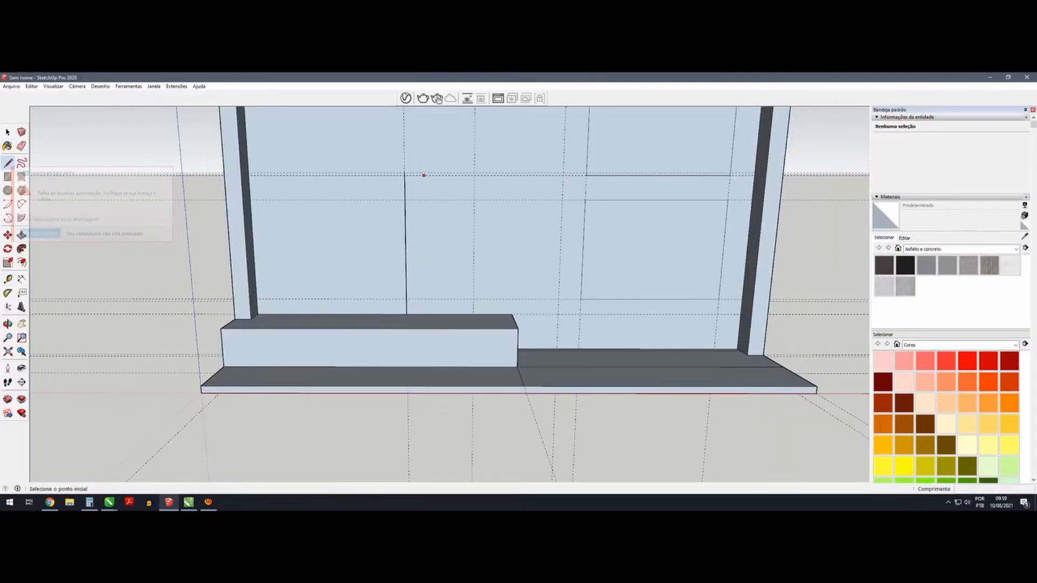
pyautogui.click(404, 173)
pyautogui.click(475, 174)
pyautogui.click(475, 315)
# Step: Push the door face inward from the wall
pyautogui.scroll(-3, 432, 227)
pyautogui.press('space')
pyautogui.moveTo(433, 227)
pyautogui.mouseDown(button='middle')
pyautogui.moveTo(395, 251)
pyautogui.moveTo(447, 249)
pyautogui.moveTo(453, 265)
pyautogui.moveTo(345, 243)
pyautogui.moveTo(486, 238)
pyautogui.mouseUp(button='middle')
pyautogui.scroll(3, 454, 264)
pyautogui.press('p')
pyautogui.click(456, 259)
pyautogui.click(417, 271)
# Step: Recess the lower and upper window faces by the same depth as the door
pyautogui.scroll(-4, 417, 271)
pyautogui.scroll(2, 513, 248)
pyautogui.doubleClick(514, 248)
pyautogui.doubleClick(527, 157)
# Step: Try to pull the band above the upper window out from the wall
pyautogui.scroll(-4, 397, 246)
pyautogui.scroll(2, 432, 243)
pyautogui.click(346, 216)
pyautogui.click(345, 227)
pyautogui.scroll(3, 465, 216)
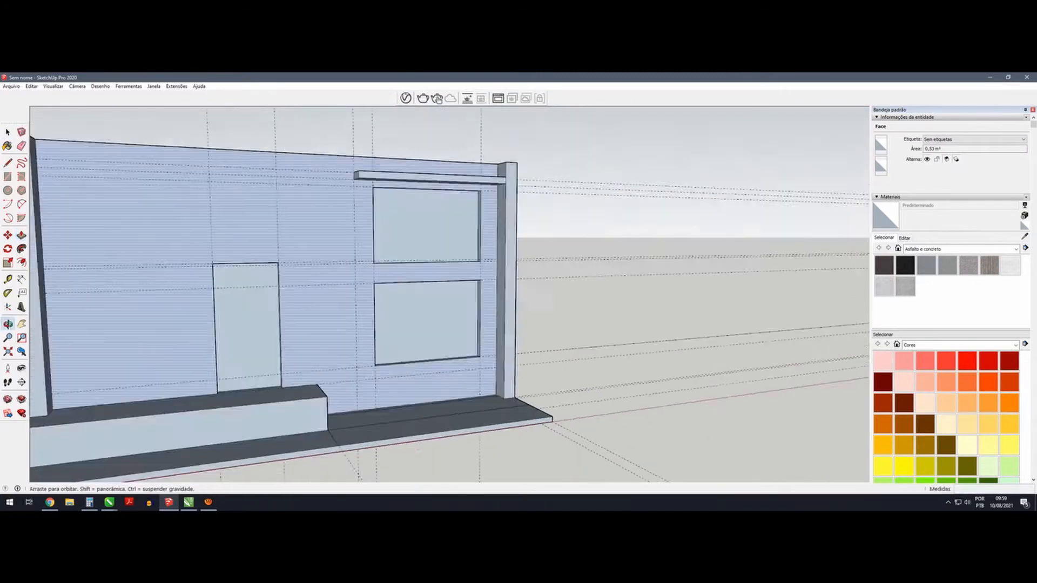
pyautogui.scroll(-4, 432, 243)
pyautogui.moveTo(410, 232); pyautogui.dragTo(442, 291, button='middle')
pyautogui.scroll(4, 443, 243)
pyautogui.press('Return')
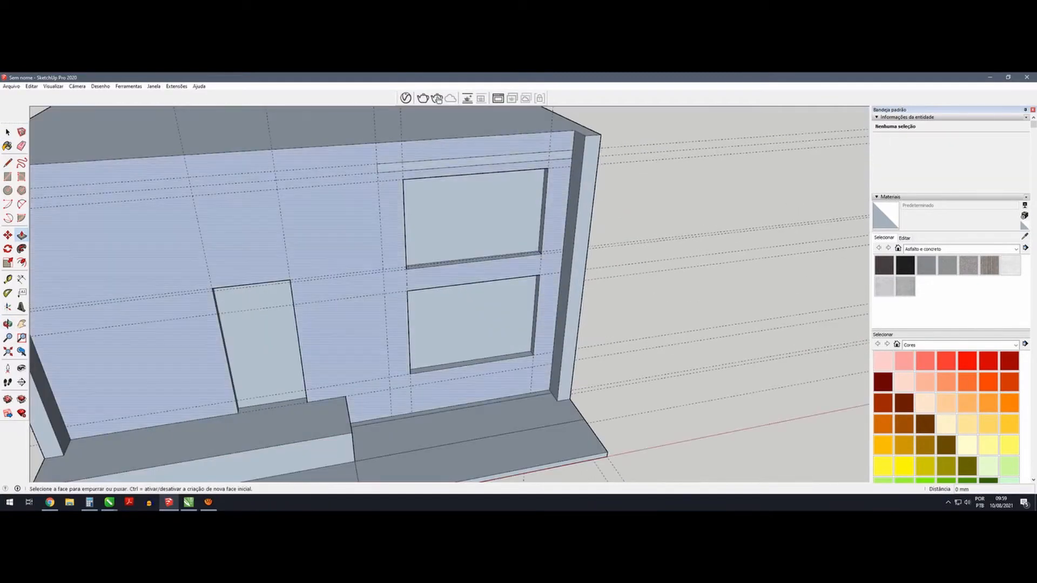
# Step: Pull the band above the upper window out 150 mm
pyautogui.click(435, 164)
pyautogui.scroll(-4, 411, 232)
pyautogui.moveTo(411, 232); pyautogui.dragTo(384, 181, button='middle')
# Step: Check the position and thickness of the band above the door in the CorelDRAW elevation
pyautogui.click(109, 502)
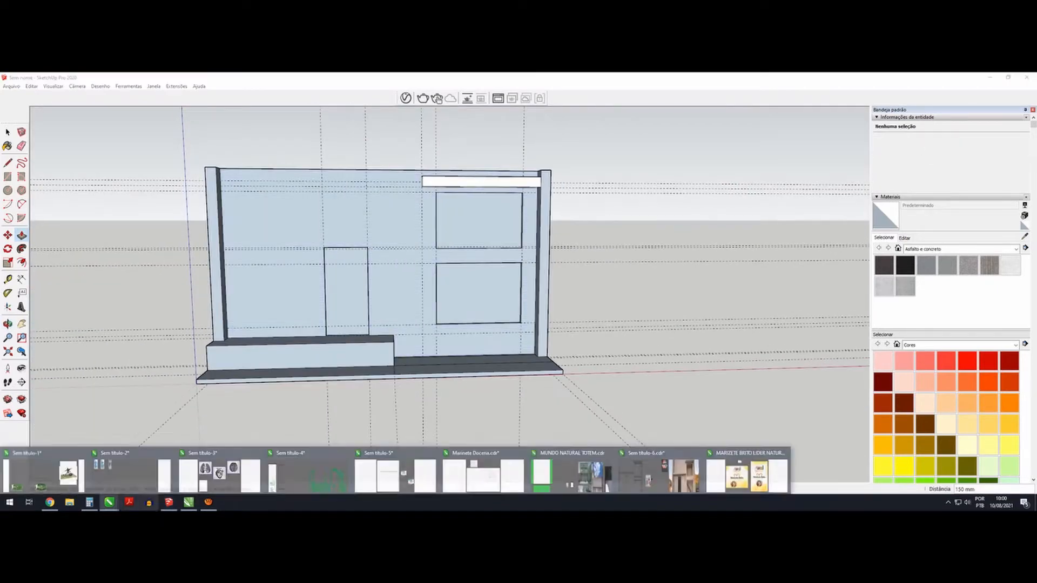
pyautogui.click(670, 474)
pyautogui.scroll(-2, 259, 268)
pyautogui.scroll(1, 256, 268)
pyautogui.click(256, 267)
pyautogui.click(1008, 77)
pyautogui.scroll(2, 268, 240)
pyautogui.click(109, 503)
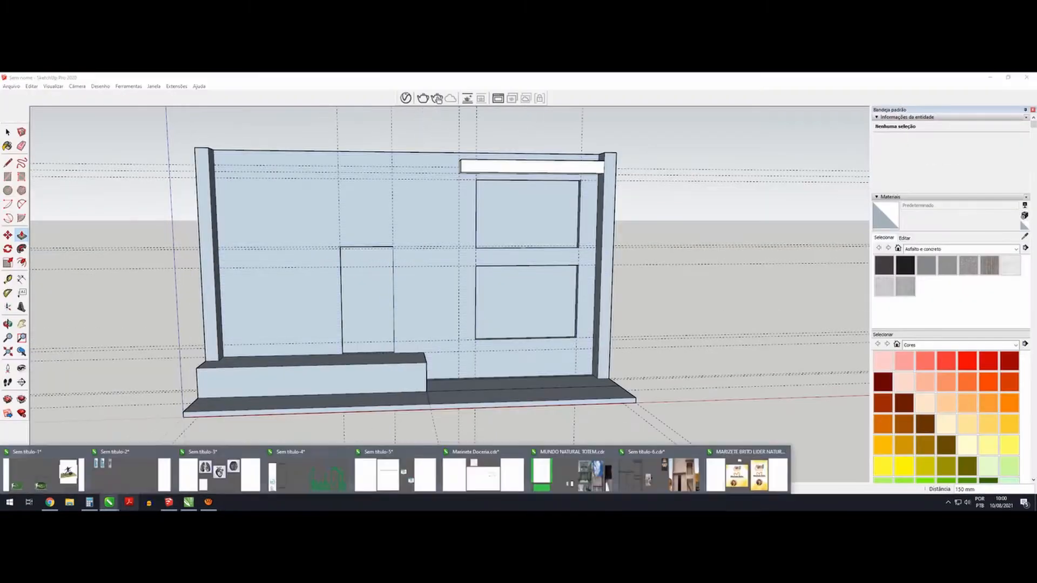
# Step: Place guides on the SketchUp wall for the band above the door using a 300 mm offset
pyautogui.scroll(5, 365, 218)
pyautogui.write('t300')
pyautogui.press('Return')
pyautogui.scroll(-2, 282, 228)
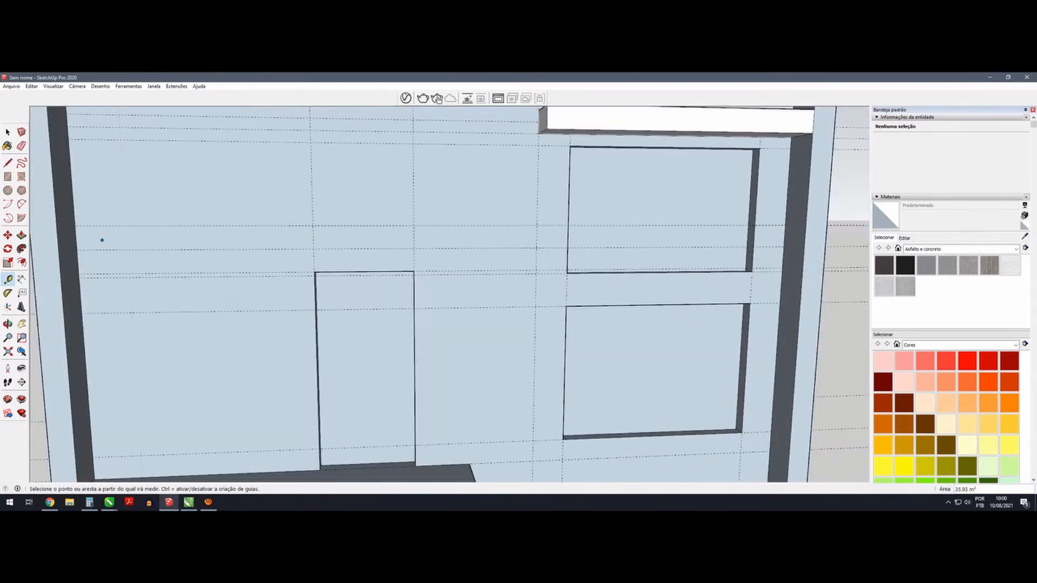
pyautogui.scroll(-3, 230, 236)
# Step: Draw the band above the door from the left pillar and connect it with vertical lines to the upper band
pyautogui.press('r')
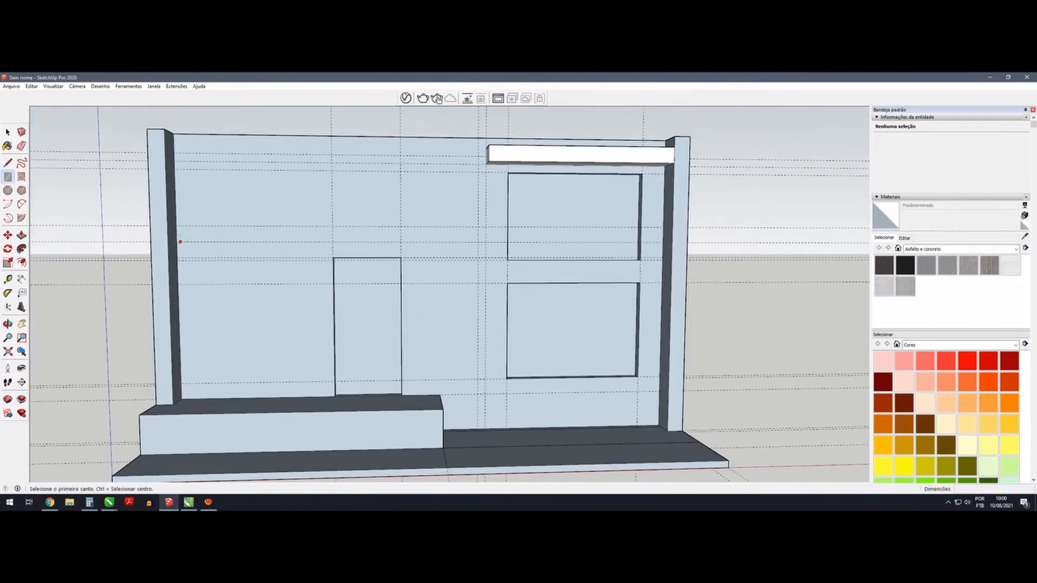
pyautogui.click(478, 227)
pyautogui.scroll(3, 478, 226)
pyautogui.moveTo(478, 227); pyautogui.dragTo(467, 246, button='middle')
pyautogui.click(485, 269)
pyautogui.scroll(-1, 475, 227)
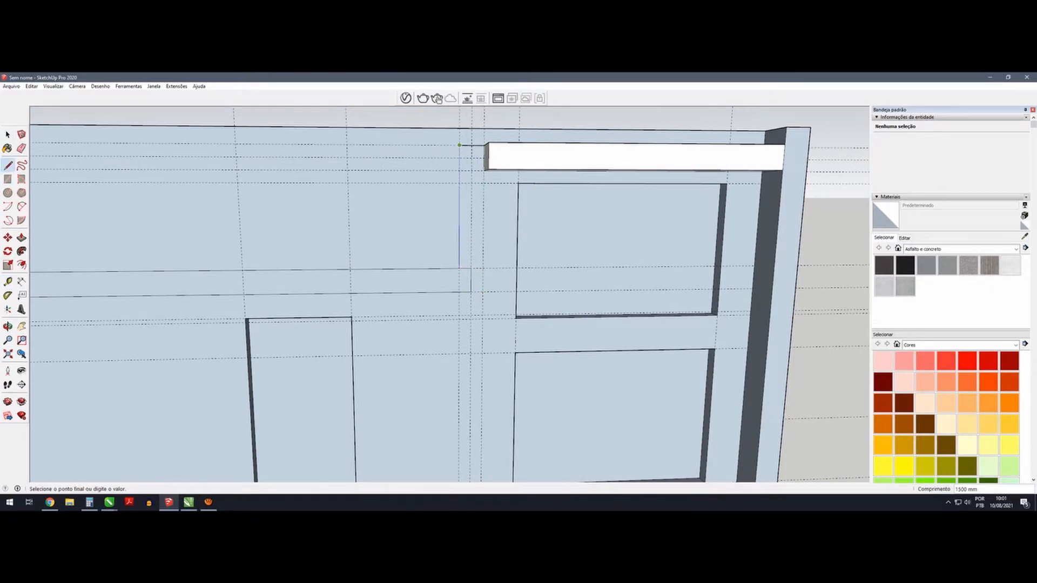
pyautogui.scroll(-4, 472, 177)
# Step: Pull the newly drawn lower band and its vertical connection out from the wall to join the upper band
pyautogui.press('p')
pyautogui.scroll(1, 405, 258)
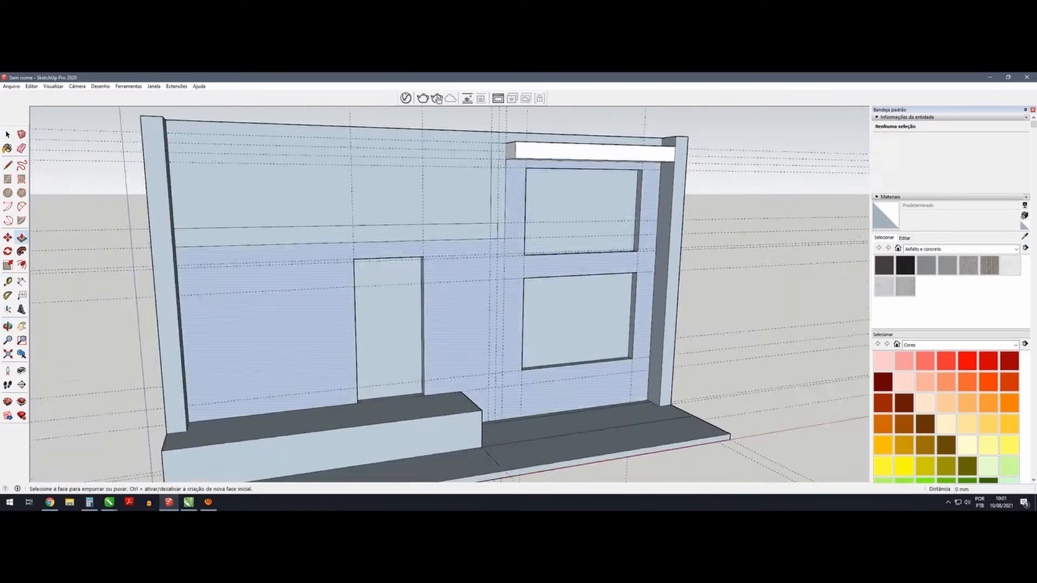
pyautogui.scroll(1, 501, 193)
pyautogui.click(499, 194)
pyautogui.press('Escape')
# Step: Erase the leftover edges where the vertical connection meets the lower and upper bands
pyautogui.moveTo(551, 189); pyautogui.dragTo(540, 249, button='middle')
pyautogui.scroll(-3, 478, 270)
pyautogui.moveTo(478, 281)
pyautogui.mouseDown(button='middle')
pyautogui.moveTo(459, 199)
pyautogui.moveTo(411, 243)
pyautogui.moveTo(389, 172)
pyautogui.moveTo(422, 270)
pyautogui.moveTo(448, 162)
pyautogui.mouseUp(button='middle')
pyautogui.scroll(4, 392, 233)
pyautogui.press('e')
pyautogui.click(393, 231)
pyautogui.click(401, 120)
# Step: Pull the front face of the stepped band out 300 mm beyond the pillars
pyautogui.scroll(3, 426, 237)
pyautogui.scroll(-6, 448, 216)
pyautogui.scroll(2, 432, 302)
pyautogui.moveTo(432, 259); pyautogui.dragTo(411, 345, button='middle')
pyautogui.moveTo(448, 216); pyautogui.dragTo(408, 270, button='middle')
pyautogui.write('p')
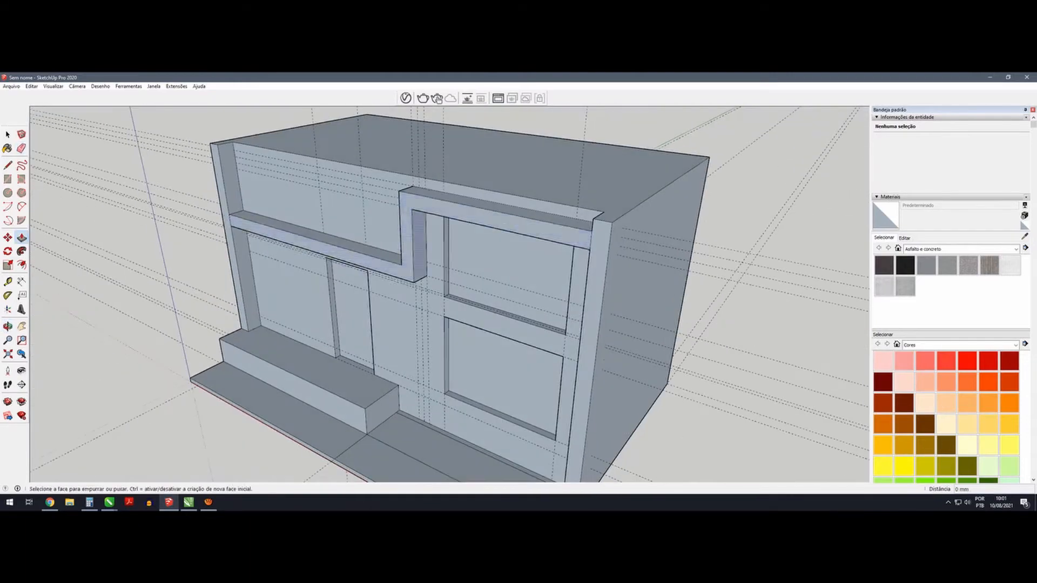
pyautogui.write('0')
pyautogui.press('Return')
pyautogui.scroll(-2, 359, 259)
pyautogui.scroll(2, 302, 238)
pyautogui.click(302, 243)
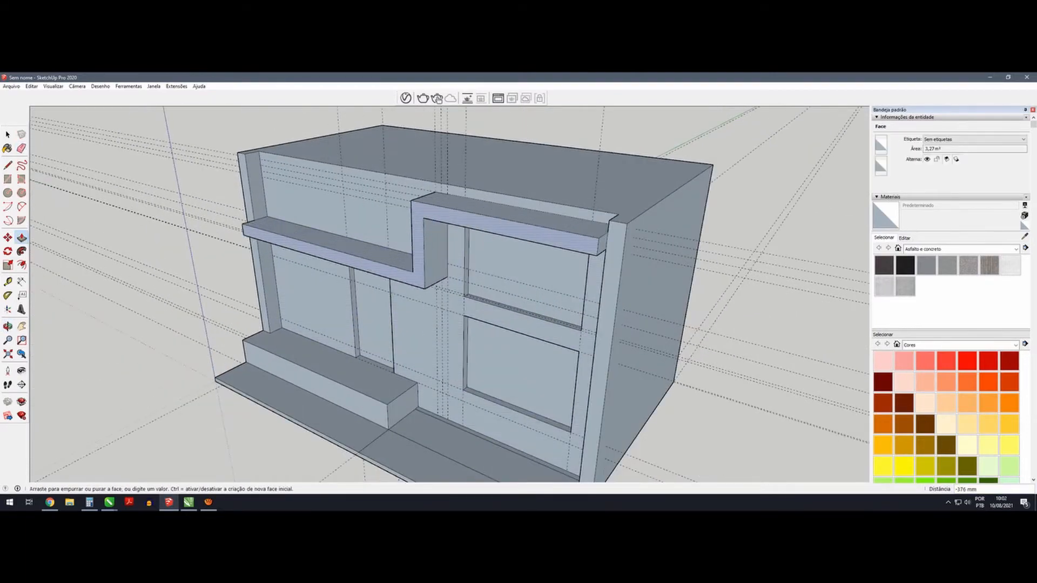
pyautogui.moveTo(411, 280); pyautogui.dragTo(402, 211, button='middle')
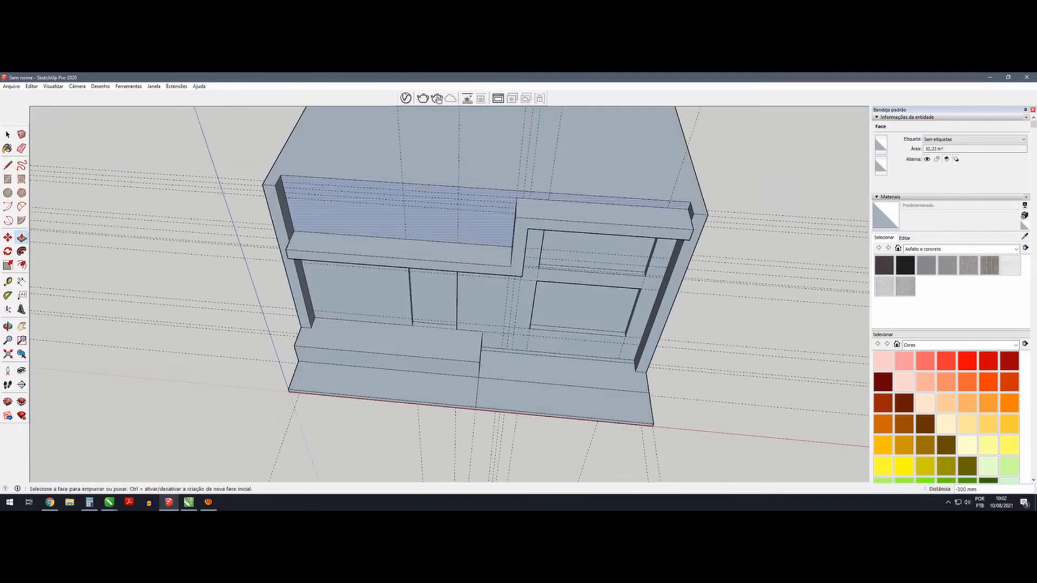
# Step: Draw a line across the roof from the front edge at the upper band's left end to the back edge
pyautogui.click(517, 191)
pyautogui.scroll(-4, 518, 190)
pyautogui.moveTo(680, 135); pyautogui.dragTo(609, 157, button='middle')
pyautogui.click(609, 158)
pyautogui.moveTo(486, 259); pyautogui.dragTo(562, 227, button='middle')
pyautogui.scroll(4, 562, 226)
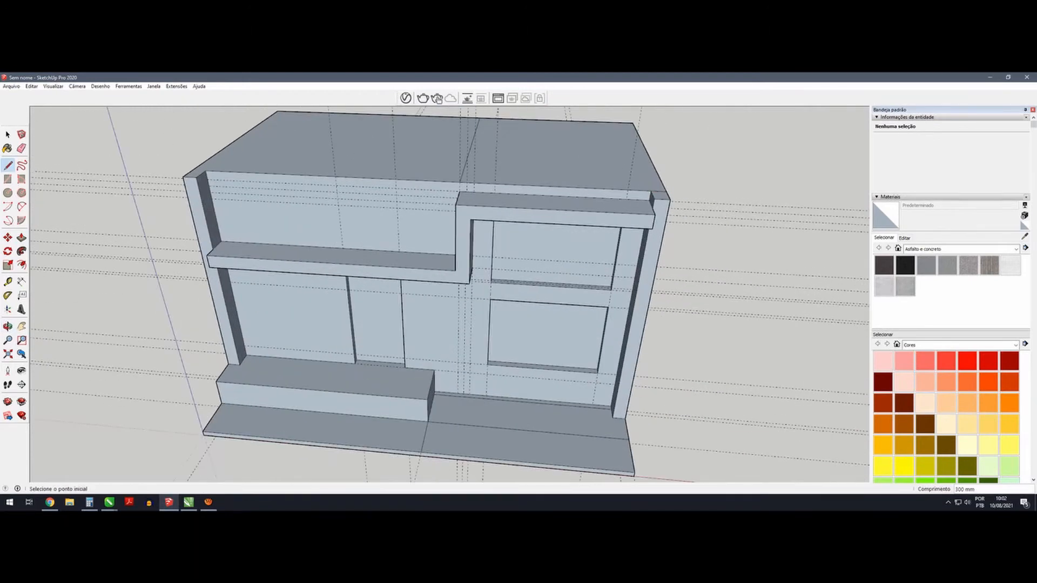
# Step: Switch to CorelDRAW and check the size of the parapet rectangle above the building's right part
pyautogui.scroll(1, 250, 269)
pyautogui.hotkey('alt', 'Tab')
pyautogui.scroll(1, 511, 241)
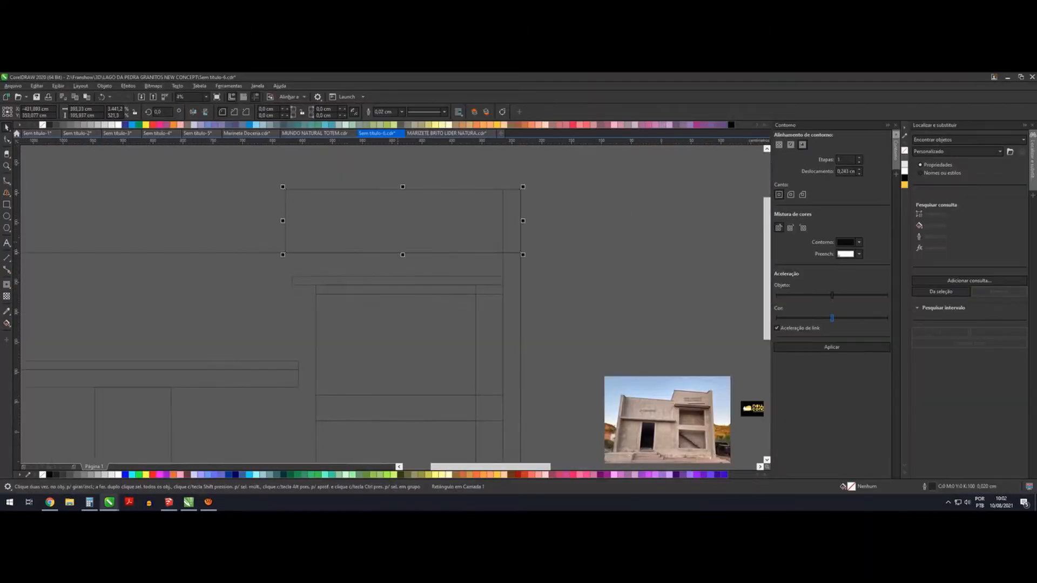
# Step: Switch back to SketchUp, raise the roof section over the building's right part 1050 mm, and extend the right pillar to its height
pyautogui.hotkey('alt', 'Tab')
pyautogui.press('space')
pyautogui.press('p')
pyautogui.click(572, 146)
pyautogui.scroll(-3, 396, 187)
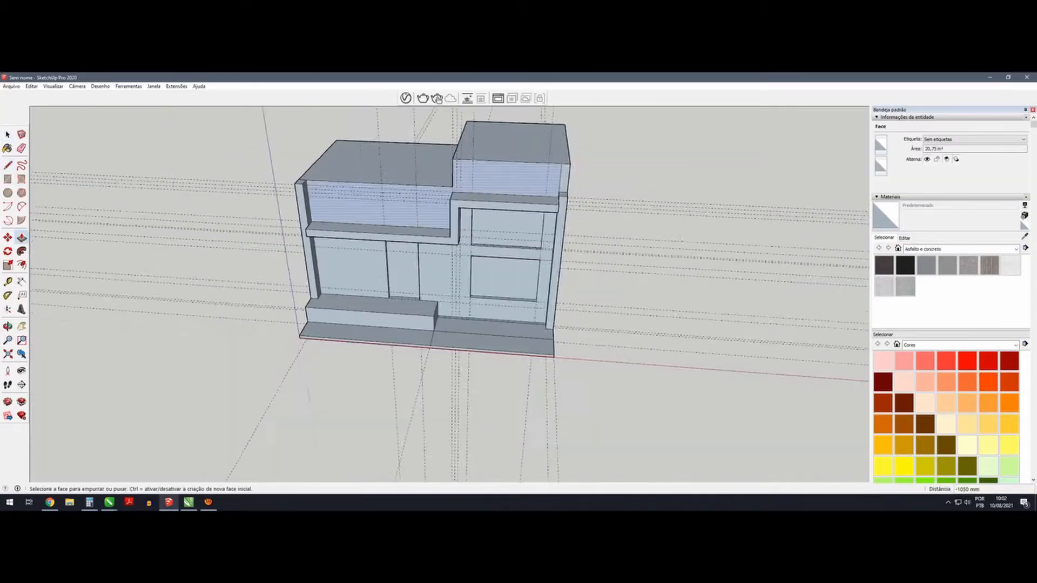
pyautogui.scroll(2, 583, 162)
pyautogui.click(543, 187)
pyautogui.click(543, 161)
# Step: Draw a line across the foot of the door opening and delete the face that closes it in the wall plane
pyautogui.moveTo(476, 184); pyautogui.dragTo(476, 113, button='middle')
pyautogui.scroll(3, 489, 221)
pyautogui.moveTo(489, 221)
pyautogui.mouseDown(button='middle')
pyautogui.moveTo(583, 232)
pyautogui.moveTo(335, 280)
pyautogui.moveTo(373, 233)
pyautogui.moveTo(399, 265)
pyautogui.moveTo(325, 286)
pyautogui.moveTo(332, 294)
pyautogui.mouseUp(button='middle')
pyautogui.scroll(-3, 335, 281)
pyautogui.scroll(-1, 346, 238)
pyautogui.press('l')
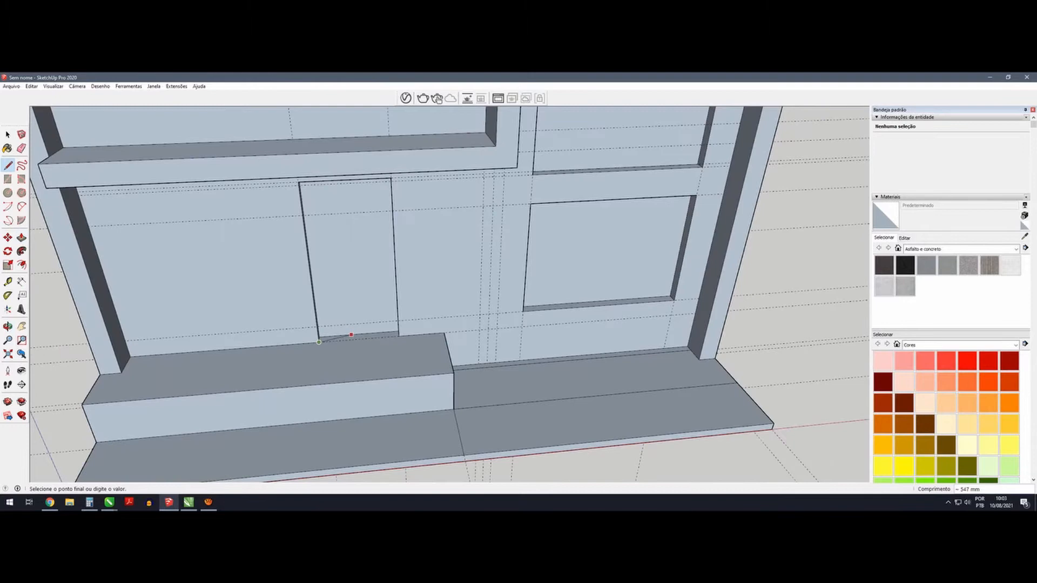
pyautogui.click(398, 336)
pyautogui.press('space')
pyautogui.click(353, 270)
pyautogui.scroll(-3, 353, 270)
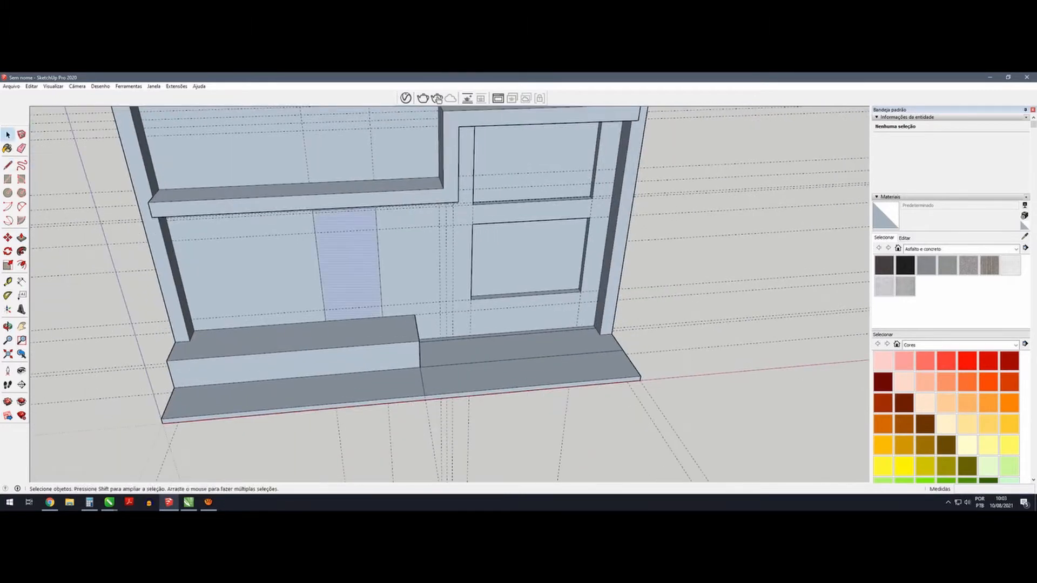
pyautogui.scroll(3, 345, 292)
pyautogui.press('Delete')
# Step: Mark out the stairs on the platform with height guides, a crosswise line at their left end, and riser lines around front and side
pyautogui.moveTo(372, 346); pyautogui.dragTo(335, 302, button='middle')
pyautogui.press('t')
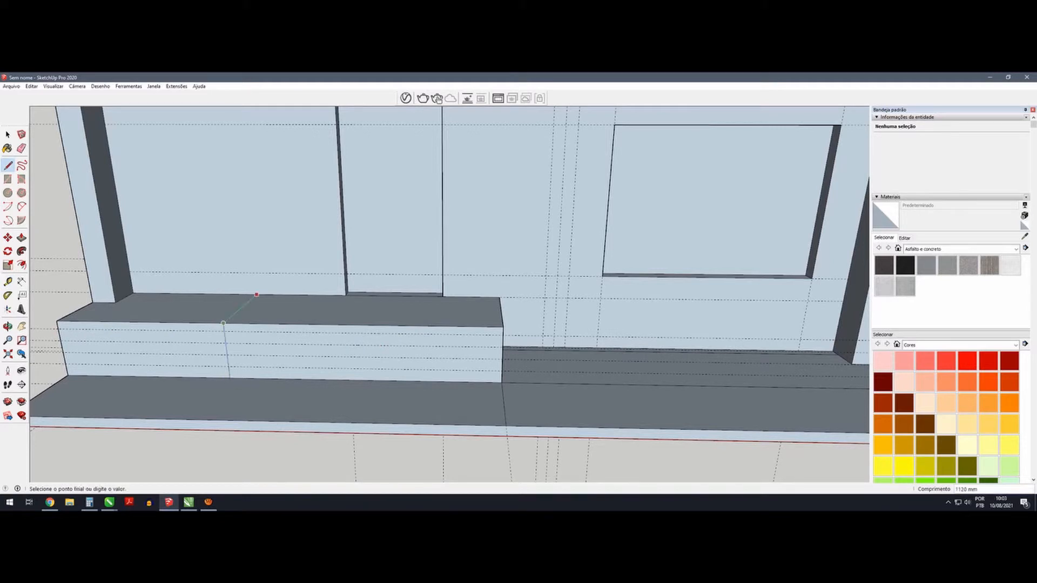
pyautogui.click(223, 323)
pyautogui.moveTo(223, 322); pyautogui.dragTo(267, 314, button='middle')
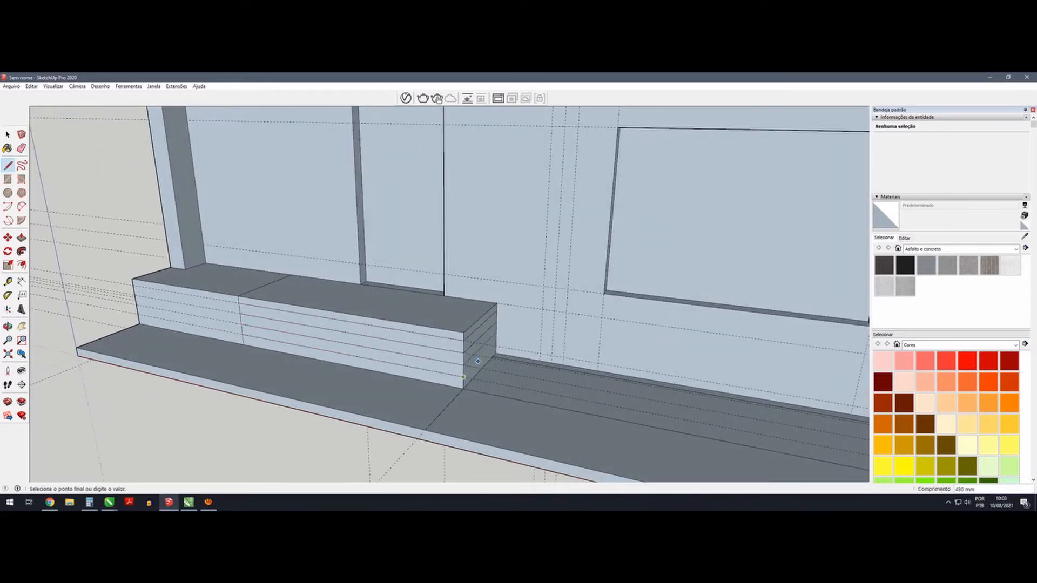
pyautogui.click(496, 344)
pyautogui.moveTo(497, 344); pyautogui.dragTo(532, 308, button='middle')
# Step: Push the marked strips of the platform's front back by successive amounts to form a flight of steps below the door
pyautogui.press('space')
pyautogui.press('p')
pyautogui.moveTo(486, 238); pyautogui.dragTo(421, 303, button='middle')
pyautogui.click(351, 314)
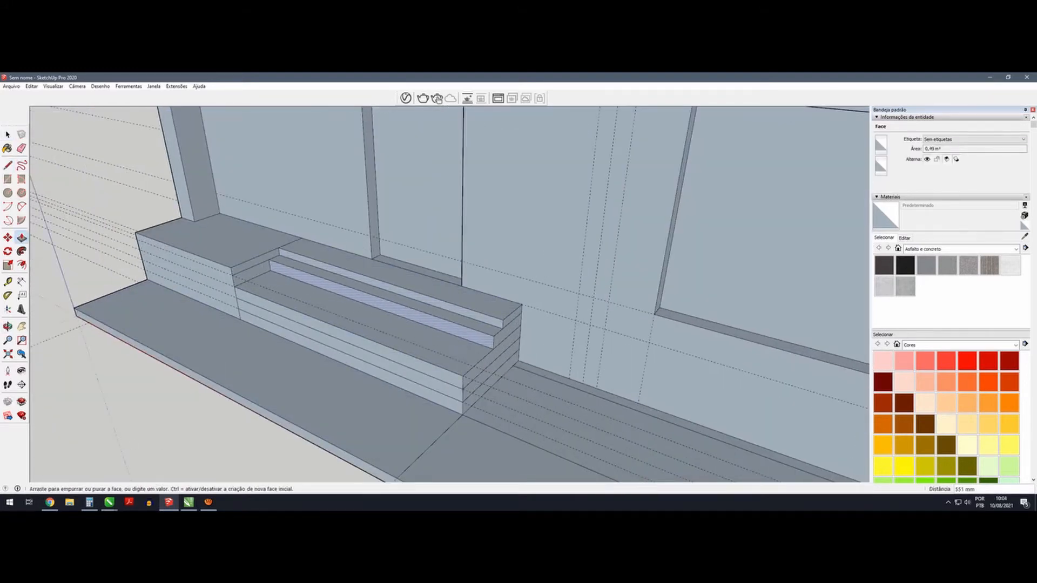
pyautogui.click(351, 361)
pyautogui.click(325, 380)
pyautogui.moveTo(325, 381); pyautogui.dragTo(426, 351, button='middle')
pyautogui.click(178, 392)
pyautogui.click(227, 411)
pyautogui.moveTo(259, 400); pyautogui.dragTo(162, 432, button='middle')
pyautogui.click(378, 361)
pyautogui.click(386, 354)
# Step: Extend the platform's end strips about 612 mm over the steps to narrow the flight from its left end
pyautogui.moveTo(400, 332); pyautogui.dragTo(270, 356, button='middle')
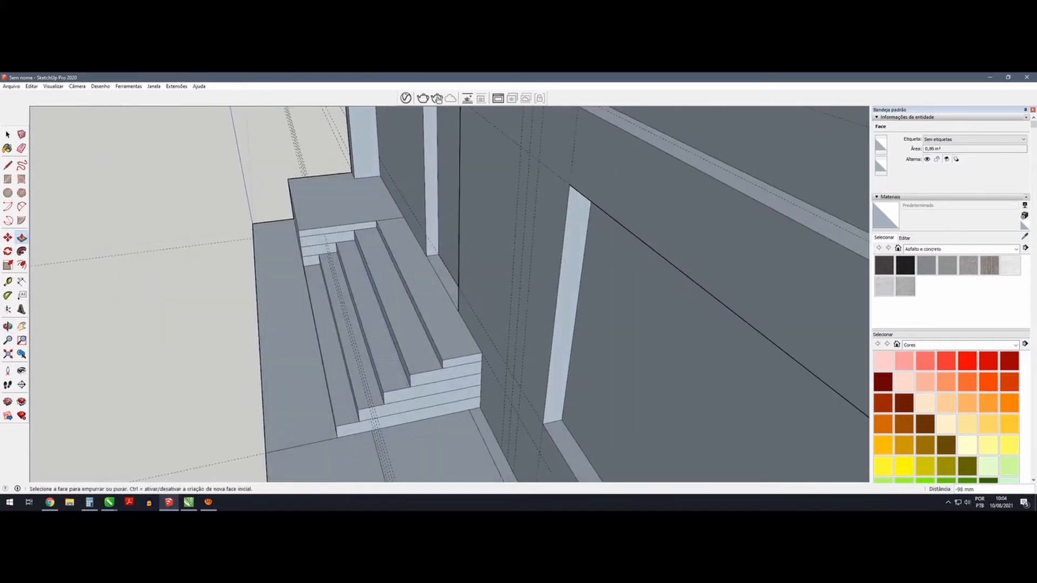
pyautogui.moveTo(399, 308); pyautogui.dragTo(540, 270, button='middle')
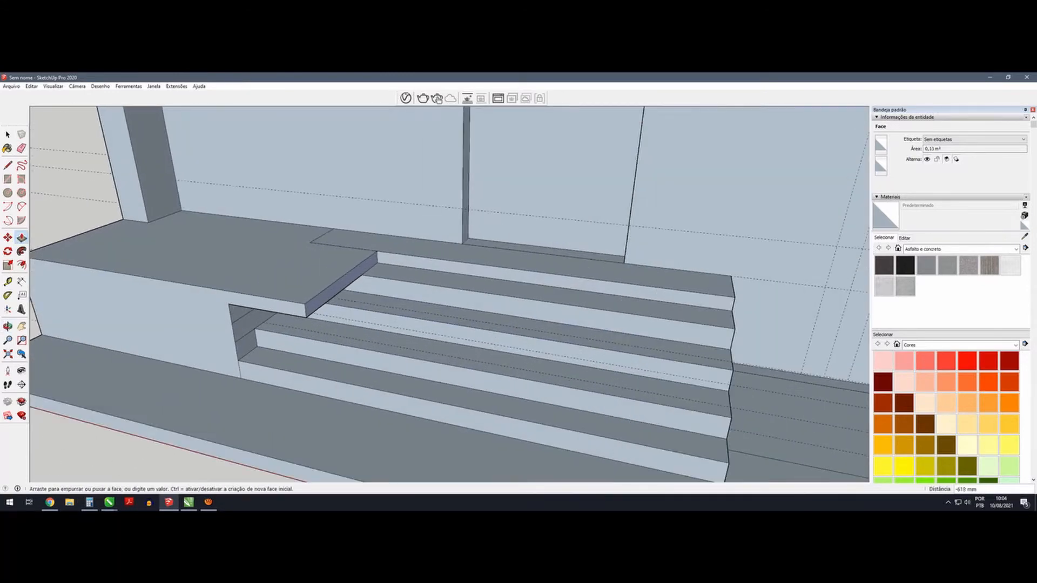
pyautogui.scroll(-4, 315, 331)
pyautogui.moveTo(324, 334); pyautogui.dragTo(389, 319, button='middle')
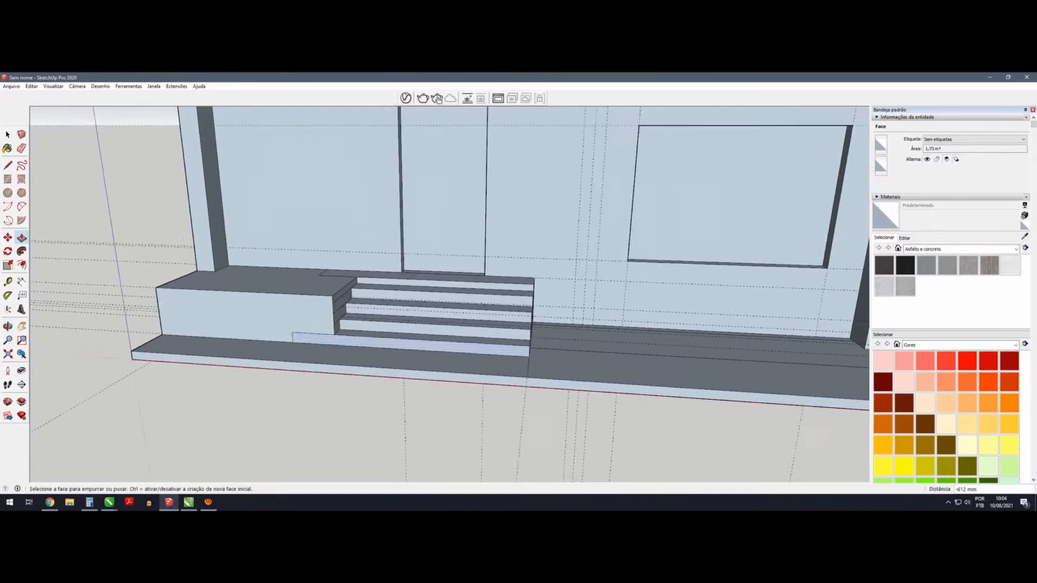
# Step: Erase the leftover edges on the platform's front, top and end face beside the stairs
pyautogui.press('e')
pyautogui.scroll(3, 302, 340)
pyautogui.click(278, 338)
pyautogui.moveTo(302, 324); pyautogui.dragTo(295, 351, button='middle')
pyautogui.scroll(3, 326, 254)
pyautogui.click(318, 251)
pyautogui.moveTo(368, 346); pyautogui.dragTo(319, 319, button='middle')
pyautogui.scroll(3, 329, 324)
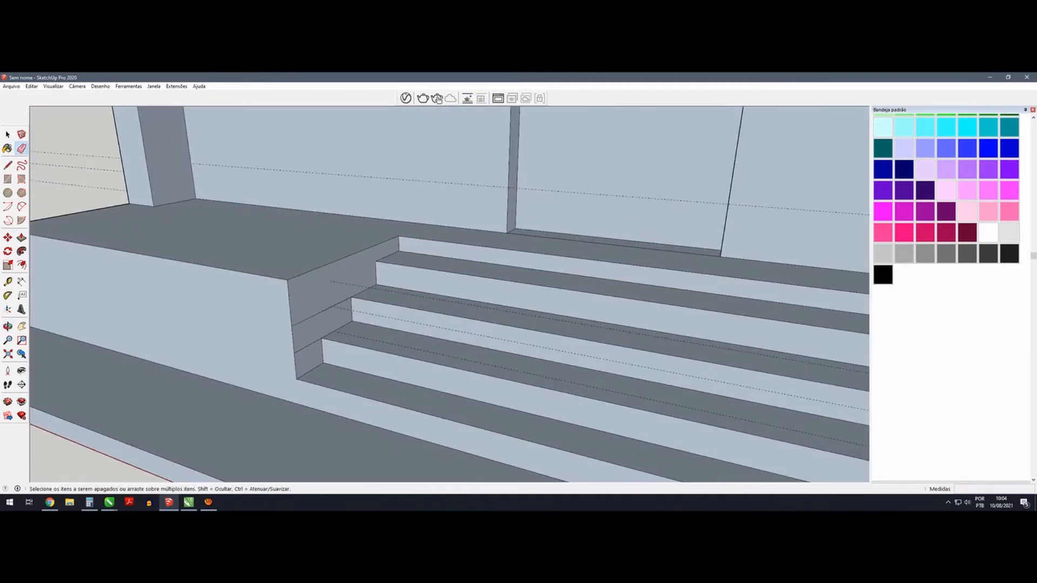
pyautogui.moveTo(318, 305); pyautogui.dragTo(321, 345)
# Step: Erase the leftover riser edges on the stairs' right side face
pyautogui.scroll(-3, 324, 335)
pyautogui.moveTo(378, 329)
pyautogui.mouseDown(button='middle')
pyautogui.moveTo(410, 324)
pyautogui.moveTo(378, 302)
pyautogui.mouseUp(button='middle')
pyautogui.scroll(2, 610, 303)
pyautogui.moveTo(629, 284); pyautogui.dragTo(621, 316)
pyautogui.scroll(-3, 594, 335)
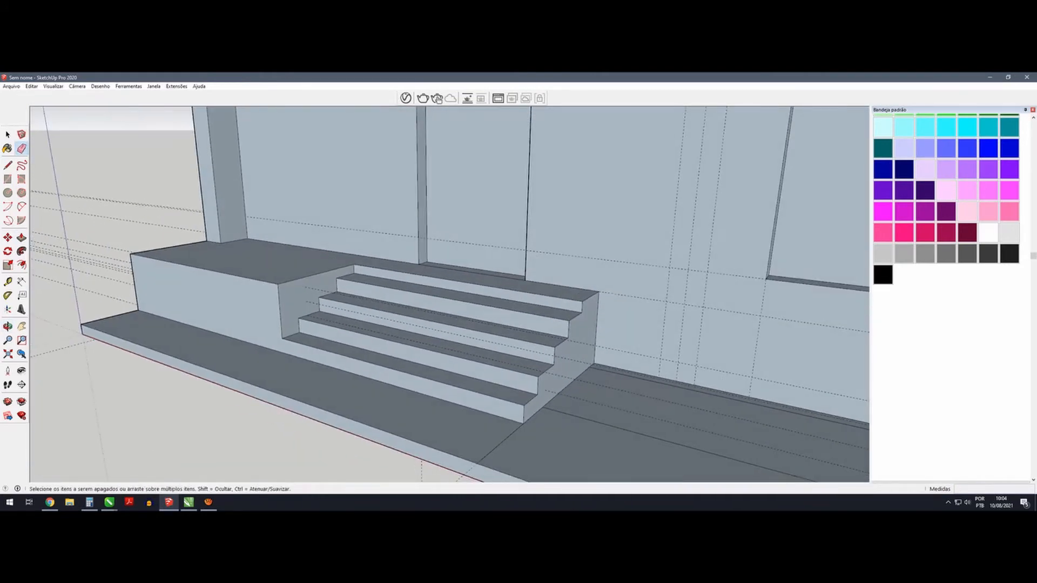
# Step: Divide the stairs' right side into risers and push each end face inward so the steps wrap around that side
pyautogui.moveTo(486, 313); pyautogui.dragTo(467, 335, button='middle')
pyautogui.press('l')
pyautogui.press('p')
pyautogui.click(588, 302)
pyautogui.click(524, 292)
pyautogui.moveTo(518, 302); pyautogui.dragTo(532, 313, button='middle')
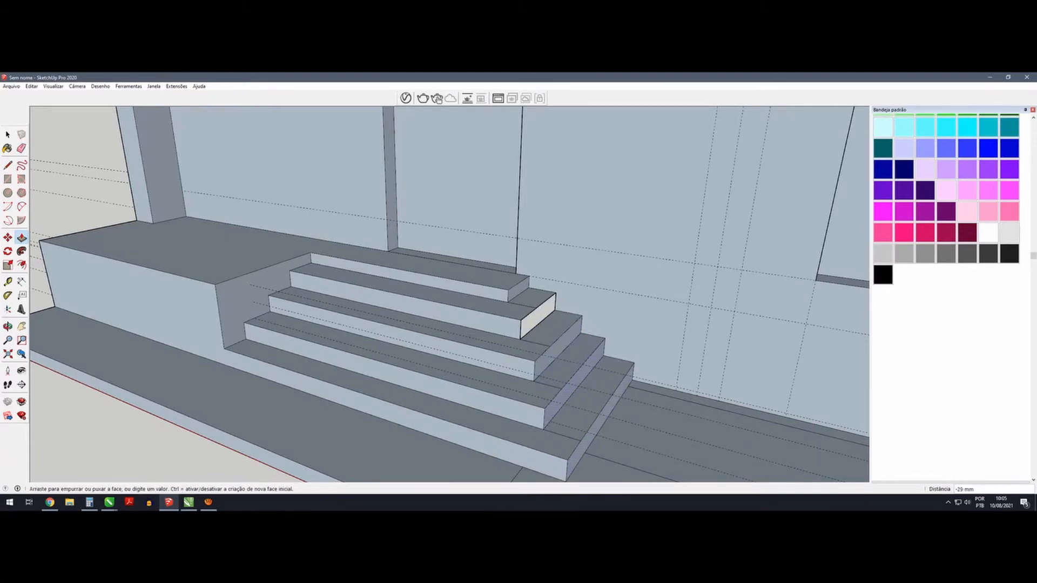
pyautogui.click(548, 424)
pyautogui.moveTo(518, 335)
pyautogui.mouseDown(button='middle')
pyautogui.moveTo(561, 324)
pyautogui.moveTo(475, 351)
pyautogui.moveTo(505, 332)
pyautogui.mouseUp(button='middle')
pyautogui.press('e')
pyautogui.scroll(2, 502, 308)
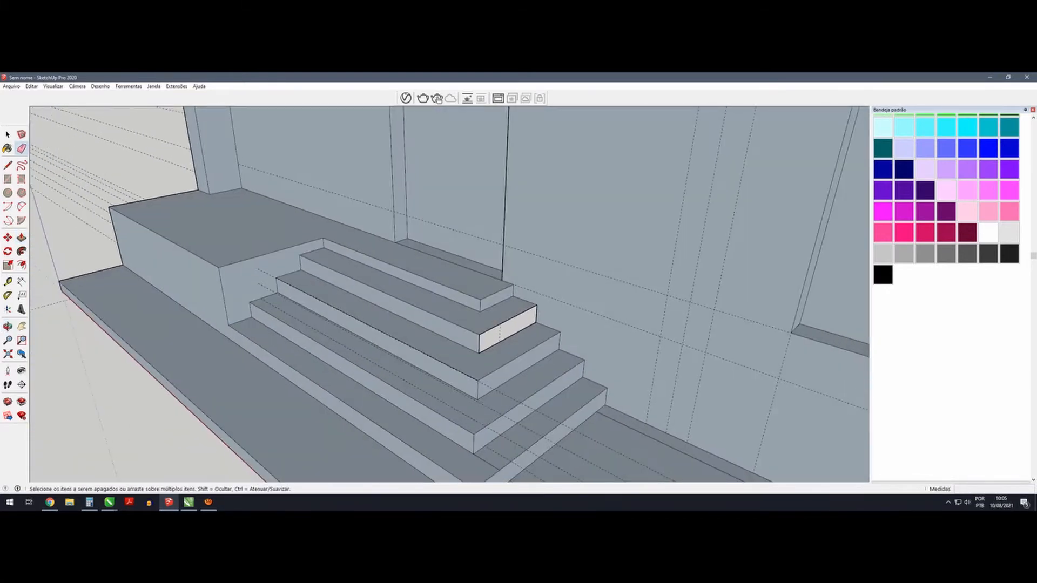
# Step: Delete the faces filling the door opening and the upper and lower window openings
pyautogui.scroll(-3, 464, 303)
pyautogui.moveTo(432, 335)
pyautogui.mouseDown(button='middle')
pyautogui.moveTo(503, 275)
pyautogui.moveTo(454, 313)
pyautogui.moveTo(470, 276)
pyautogui.moveTo(422, 324)
pyautogui.moveTo(464, 292)
pyautogui.moveTo(421, 270)
pyautogui.moveTo(459, 302)
pyautogui.moveTo(438, 254)
pyautogui.moveTo(421, 281)
pyautogui.moveTo(519, 270)
pyautogui.mouseUp(button='middle')
pyautogui.scroll(-3, 453, 302)
pyautogui.scroll(-3, 448, 291)
pyautogui.press('space')
pyautogui.click(431, 286)
pyautogui.press('Delete')
pyautogui.click(558, 217)
pyautogui.press('Delete')
pyautogui.click(556, 303)
pyautogui.press('Delete')
pyautogui.moveTo(443, 281); pyautogui.dragTo(405, 335, button='middle')
# Step: Paint the front wall around the door and windows with the cream colour Cor E01
pyautogui.scroll(3, 448, 303)
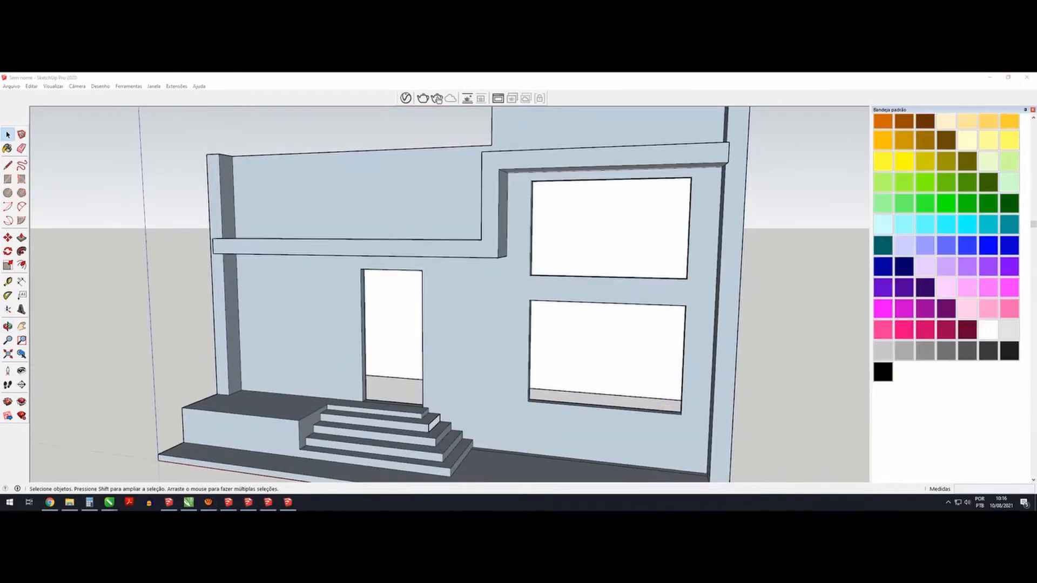
pyautogui.scroll(3, 947, 270)
pyautogui.click(967, 286)
pyautogui.click(470, 324)
pyautogui.moveTo(432, 324)
pyautogui.mouseDown(button='middle')
pyautogui.moveTo(476, 281)
pyautogui.moveTo(432, 302)
pyautogui.mouseUp(button='middle')
pyautogui.scroll(3, 470, 291)
pyautogui.click(481, 324)
pyautogui.click(573, 201)
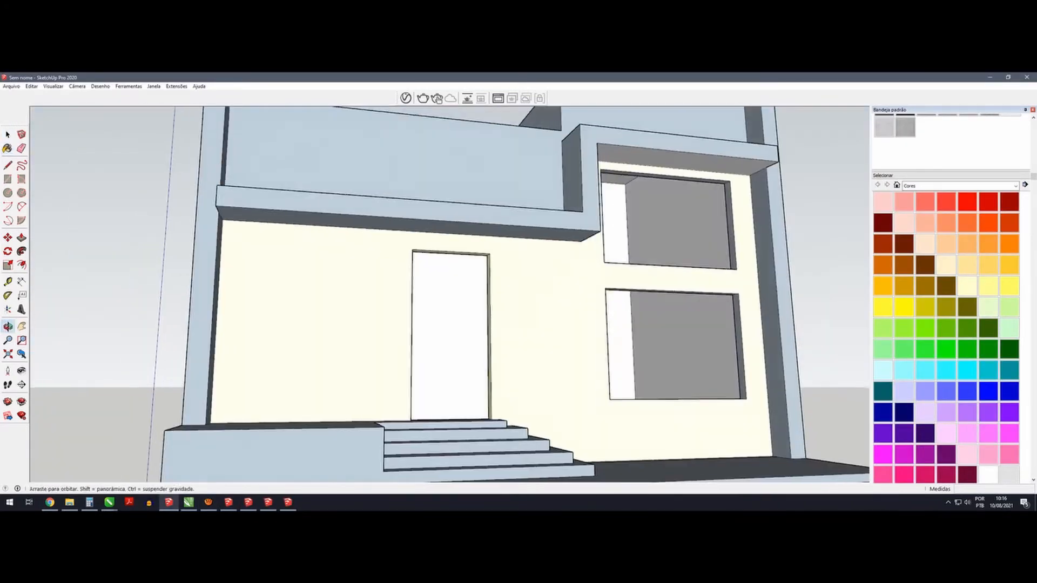
# Step: Paint the door and window reveals and the remaining upper facade surfaces with the same cream colour
pyautogui.scroll(4, 676, 335)
pyautogui.click(778, 335)
pyautogui.click(540, 261)
pyautogui.scroll(-3, 540, 270)
pyautogui.moveTo(540, 281); pyautogui.dragTo(475, 287, button='middle')
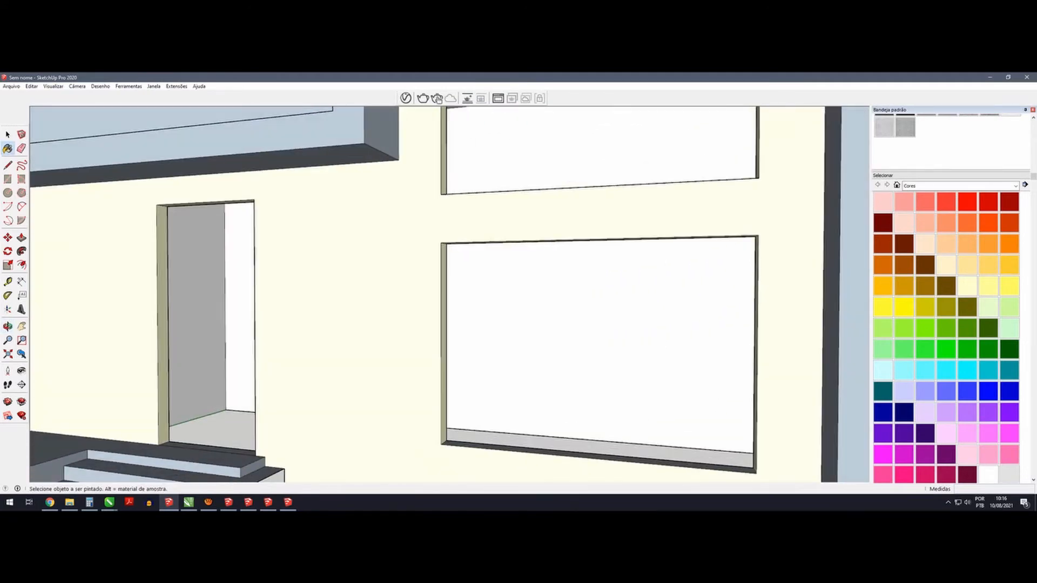
pyautogui.click(594, 459)
pyautogui.moveTo(475, 324)
pyautogui.mouseDown(button='middle')
pyautogui.moveTo(573, 249)
pyautogui.moveTo(486, 346)
pyautogui.mouseUp(button='middle')
pyautogui.scroll(-6, 518, 302)
# Step: Draw vertical lines on both side walls to separate the corner pillars from the walls behind them
pyautogui.moveTo(573, 260); pyautogui.dragTo(454, 270, button='middle')
pyautogui.scroll(3, 486, 216)
pyautogui.press('l')
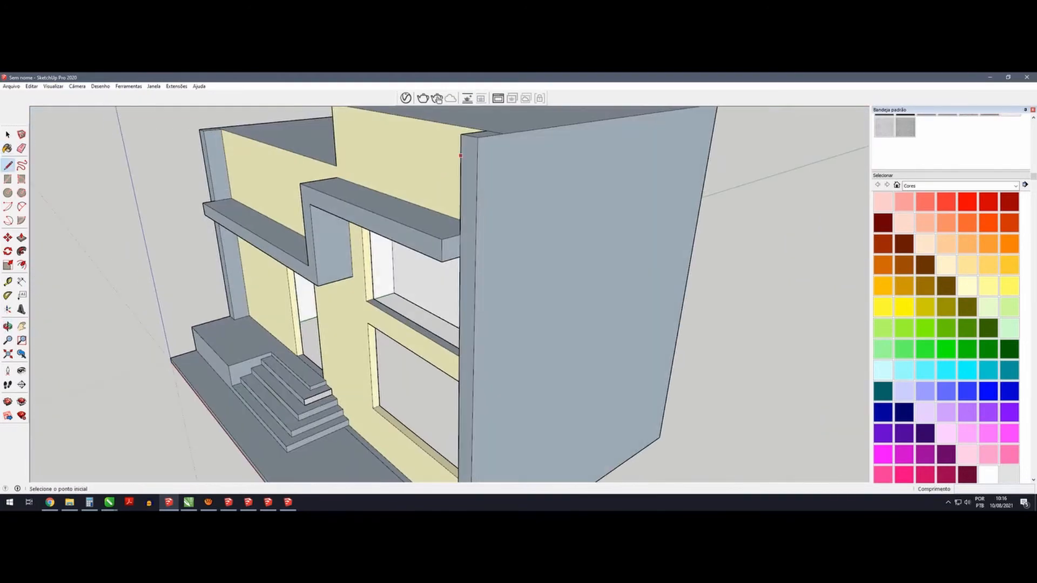
pyautogui.scroll(-3, 534, 174)
pyautogui.click(527, 409)
pyautogui.moveTo(432, 324); pyautogui.dragTo(670, 303, button='middle')
pyautogui.click(354, 190)
pyautogui.scroll(-2, 358, 192)
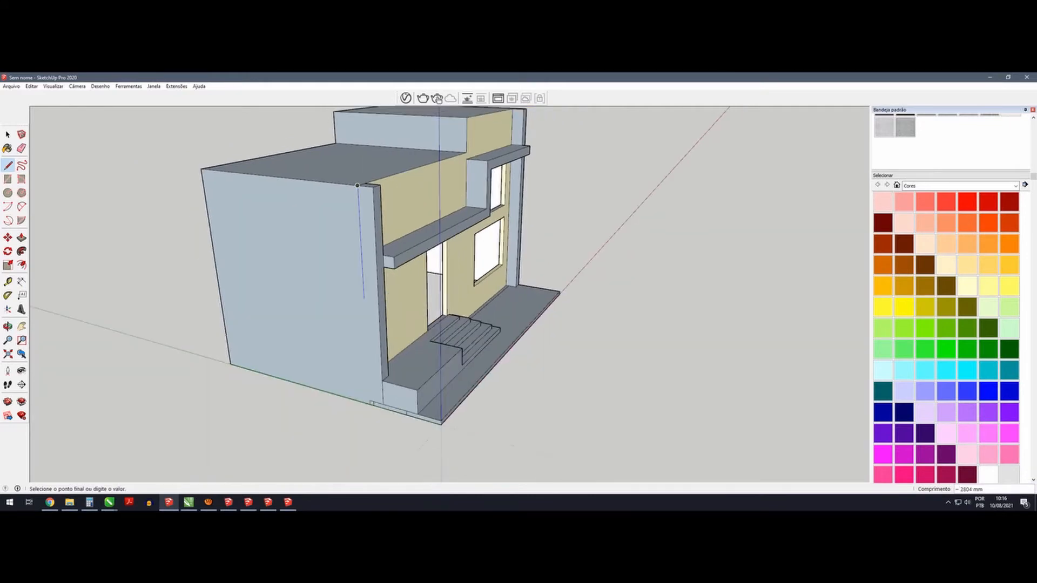
# Step: Paint both side walls of the building cream, leaving out the corner pillars
pyautogui.press('b')
pyautogui.click(291, 281)
pyautogui.moveTo(346, 303)
pyautogui.mouseDown(button='middle')
pyautogui.moveTo(432, 303)
pyautogui.moveTo(519, 324)
pyautogui.mouseUp(button='middle')
pyautogui.click(335, 270)
pyautogui.moveTo(378, 313); pyautogui.dragTo(648, 259, button='middle')
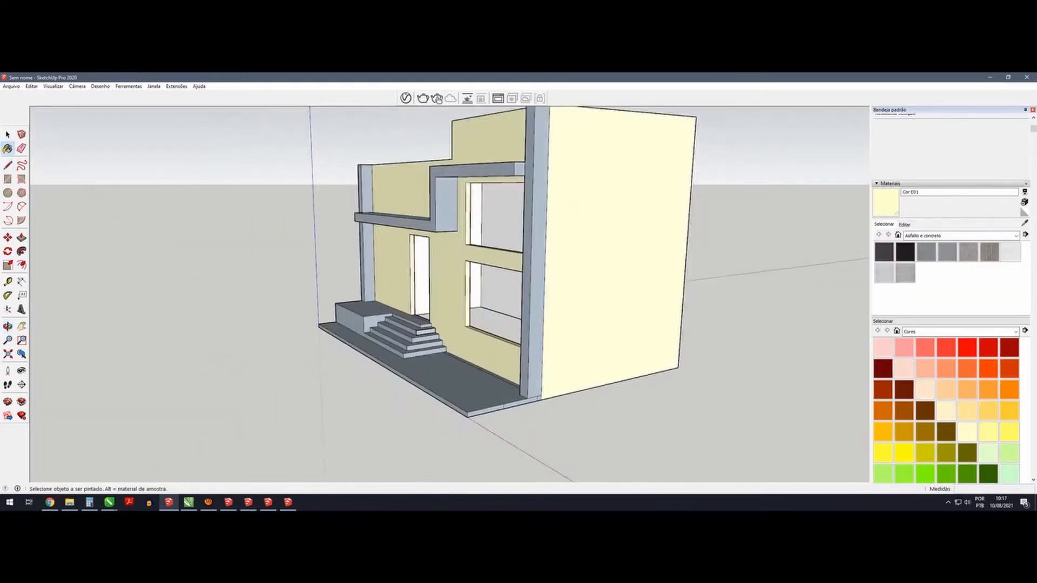
# Step: Paint the base slab, the platform and the steps' treads and risers with the Asfalto velho 02 material
pyautogui.scroll(3, 486, 335)
pyautogui.click(1015, 332)
pyautogui.click(935, 342)
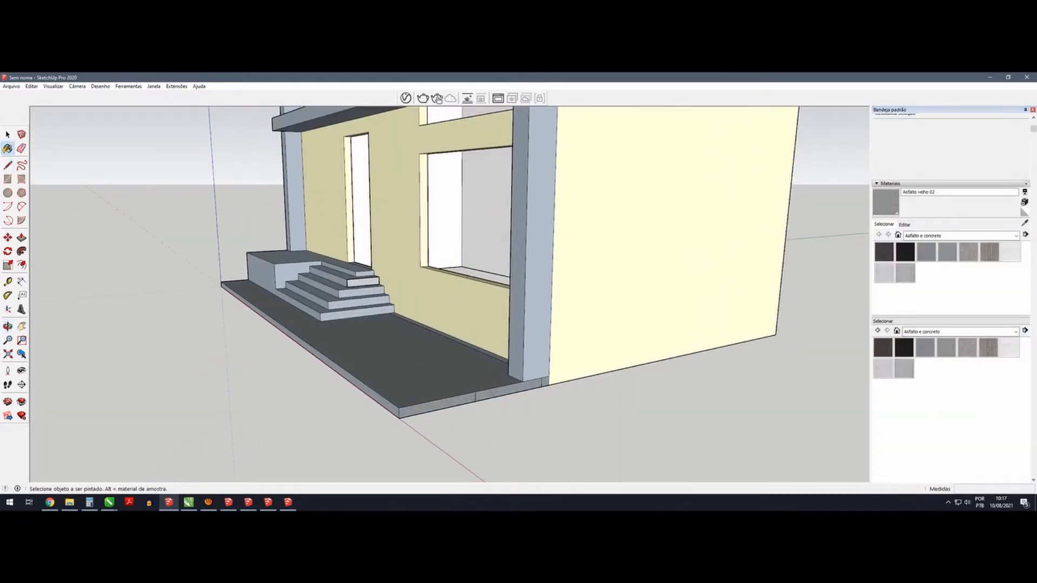
pyautogui.moveTo(410, 324); pyautogui.dragTo(616, 367, button='middle')
pyautogui.scroll(3, 378, 324)
pyautogui.keyDown('shift'); pyautogui.moveTo(335, 345); pyautogui.dragTo(556, 362, button='middle'); pyautogui.keyUp('shift')
pyautogui.click(465, 386)
pyautogui.click(562, 363)
pyautogui.click(324, 266)
pyautogui.click(378, 278)
# Step: Cover the steps' right end faces with Asfalto velho 02, redrawing an edge of the white second-step face before painting it
pyautogui.moveTo(486, 302); pyautogui.dragTo(259, 254, button='middle')
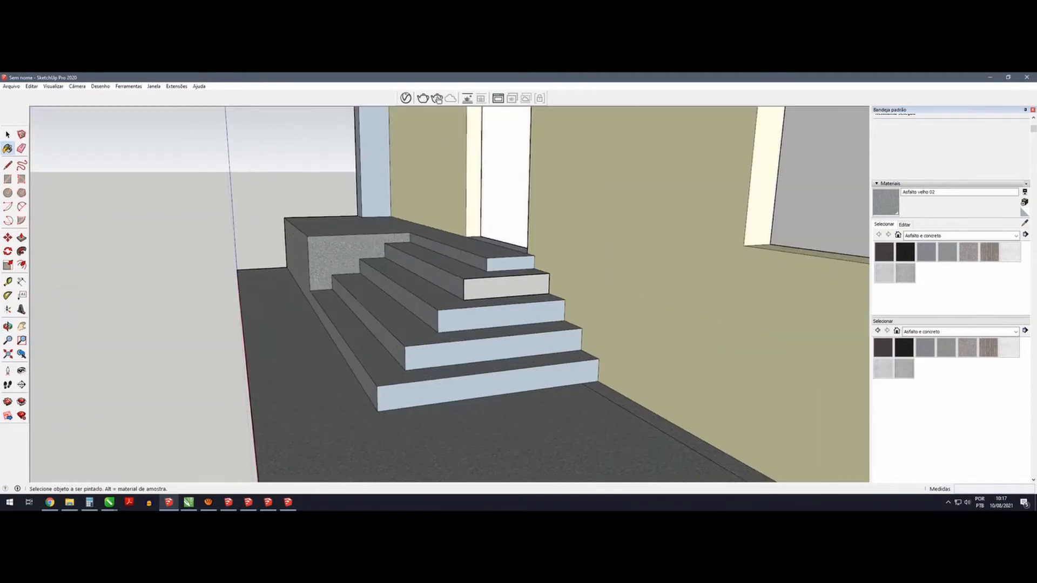
pyautogui.scroll(6, 505, 270)
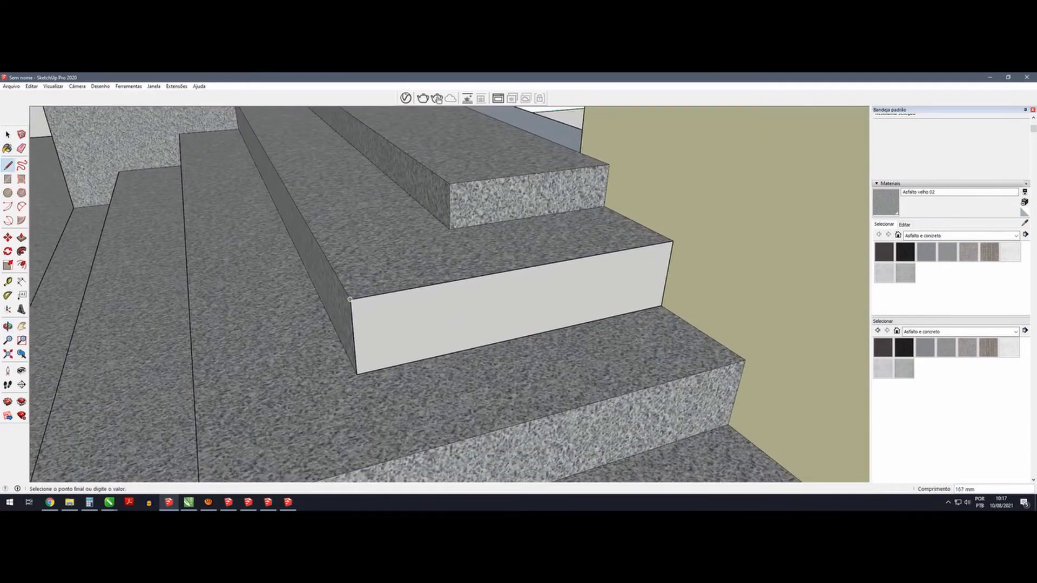
pyautogui.press('b')
pyautogui.click(510, 311)
pyautogui.scroll(-8, 510, 310)
pyautogui.moveTo(411, 318)
pyautogui.mouseDown(button='middle')
pyautogui.moveTo(681, 302)
pyautogui.moveTo(421, 319)
pyautogui.mouseUp(button='middle')
pyautogui.scroll(-5, 486, 302)
pyautogui.scroll(3, 400, 243)
# Step: Paint the left pillar's front and the front face of the stepped band orange from the Cores collection
pyautogui.click(961, 235)
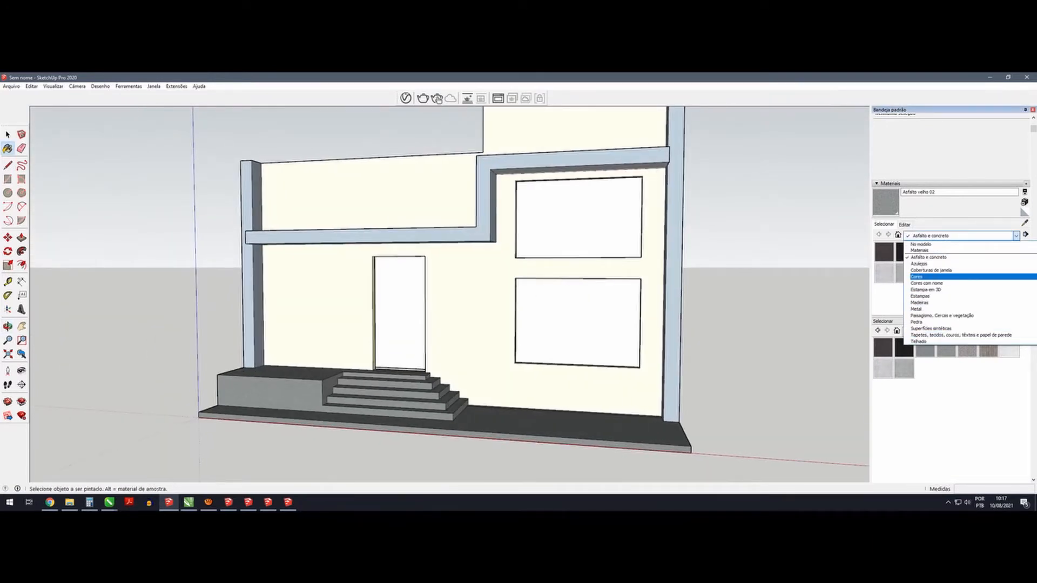
pyautogui.click(917, 277)
pyautogui.scroll(-5, 945, 270)
pyautogui.click(989, 280)
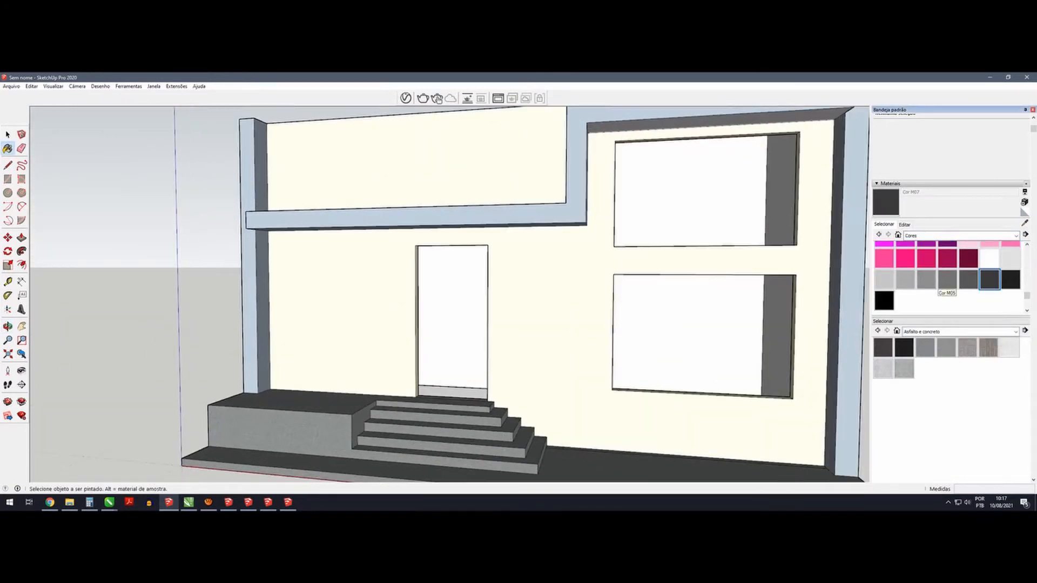
pyautogui.scroll(5, 946, 281)
pyautogui.scroll(-1, 956, 279)
pyautogui.click(1010, 248)
pyautogui.scroll(2, 265, 276)
pyautogui.click(250, 286)
pyautogui.click(266, 291)
pyautogui.click(378, 205)
# Step: Paint the remaining side faces of the stepped band and both corner pillars in the same orange
pyautogui.moveTo(335, 302); pyautogui.dragTo(540, 275, button='middle')
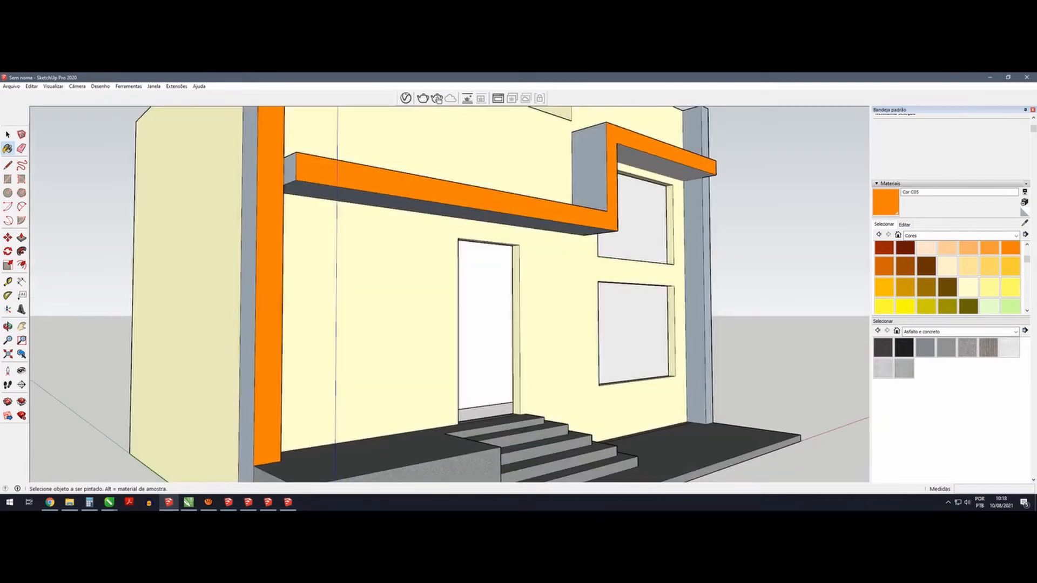
pyautogui.click(290, 169)
pyautogui.click(249, 243)
pyautogui.moveTo(335, 216); pyautogui.dragTo(356, 291, button='middle')
pyautogui.click(665, 232)
pyautogui.moveTo(648, 243)
pyautogui.mouseDown(button='middle')
pyautogui.moveTo(379, 243)
pyautogui.moveTo(383, 302)
pyautogui.moveTo(476, 291)
pyautogui.mouseUp(button='middle')
pyautogui.click(712, 180)
pyautogui.click(738, 237)
pyautogui.click(331, 184)
# Step: Pick the orange from the materials already in the model and paint the unpainted face at the stepped band's upper part
pyautogui.scroll(1, 594, 243)
pyautogui.click(960, 236)
pyautogui.click(918, 243)
pyautogui.click(926, 252)
pyautogui.moveTo(621, 281); pyautogui.dragTo(618, 205, button='middle')
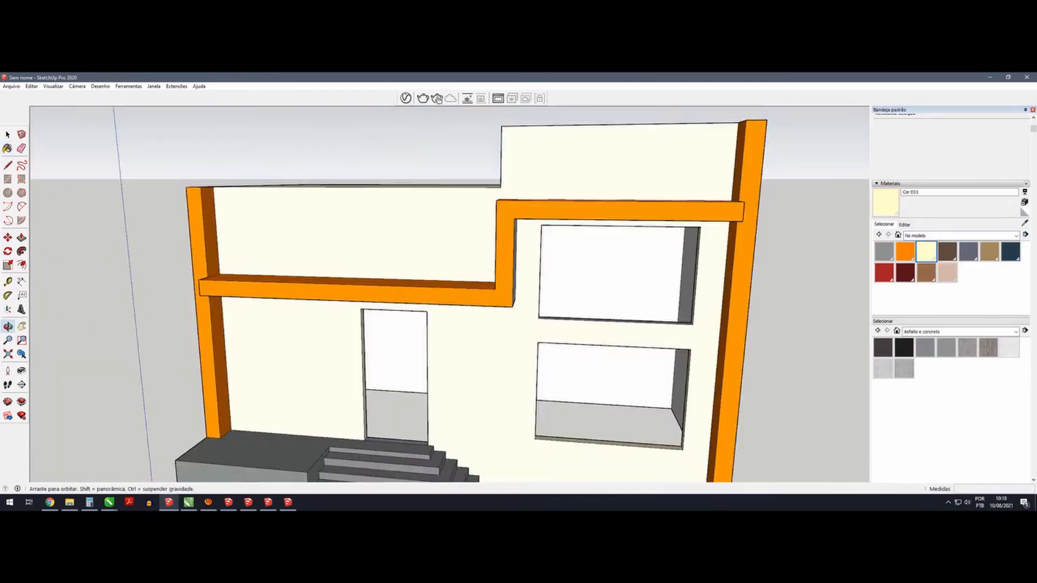
pyautogui.scroll(3, 541, 221)
pyautogui.moveTo(519, 232)
pyautogui.mouseDown(button='middle')
pyautogui.moveTo(513, 302)
pyautogui.moveTo(486, 205)
pyautogui.mouseUp(button='middle')
pyautogui.click(906, 251)
pyautogui.click(540, 210)
pyautogui.moveTo(475, 259)
pyautogui.mouseDown(button='middle')
pyautogui.moveTo(584, 243)
pyautogui.moveTo(621, 302)
pyautogui.mouseUp(button='middle')
pyautogui.scroll(-4, 540, 270)
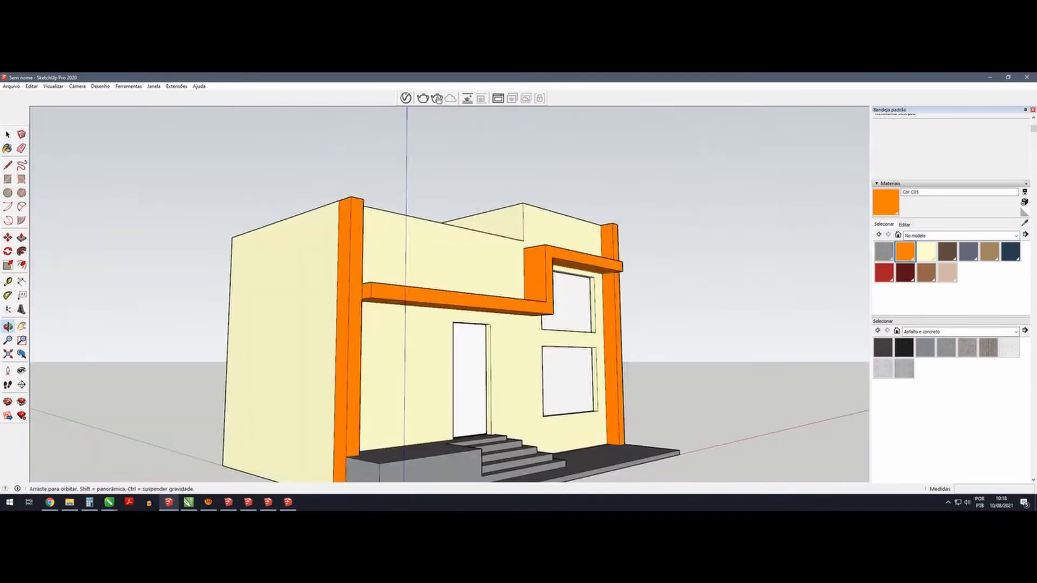
pyautogui.scroll(2, 486, 270)
pyautogui.moveTo(540, 281); pyautogui.dragTo(400, 319, button='middle')
pyautogui.scroll(-6, 459, 270)
pyautogui.press('space')
pyautogui.tripleClick(459, 281)
pyautogui.scroll(2, 459, 281)
pyautogui.click(675, 259)
pyautogui.scroll(3, 519, 346)
pyautogui.scroll(-3, 465, 302)
# Step: Take a very dark grey from the Cores collection and paint the stepped band's front and the left pillar with it
pyautogui.click(961, 332)
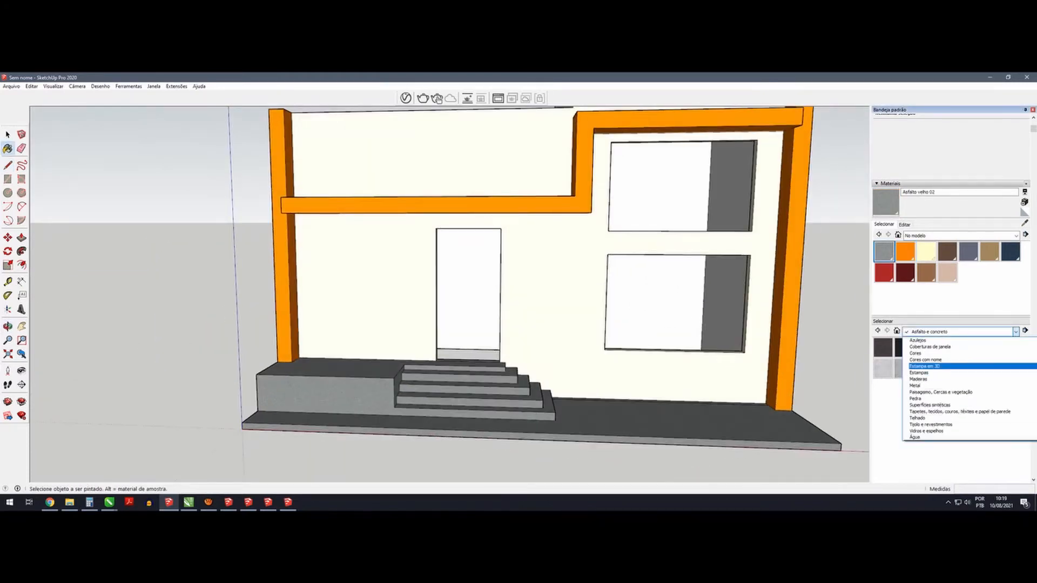
pyautogui.click(941, 365)
pyautogui.scroll(-5, 942, 366)
pyautogui.click(1009, 351)
pyautogui.scroll(3, 284, 205)
pyautogui.click(335, 207)
pyautogui.click(290, 259)
pyautogui.click(300, 281)
pyautogui.click(723, 152)
# Step: Paint the remaining top, side and inner faces of the stepped band and the pillars in the same dark grey
pyautogui.moveTo(648, 216); pyautogui.dragTo(556, 178, button='middle')
pyautogui.scroll(-5, 519, 270)
pyautogui.moveTo(464, 216); pyautogui.dragTo(573, 324, button='middle')
pyautogui.click(413, 210)
pyautogui.click(643, 134)
pyautogui.click(682, 216)
pyautogui.scroll(3, 659, 205)
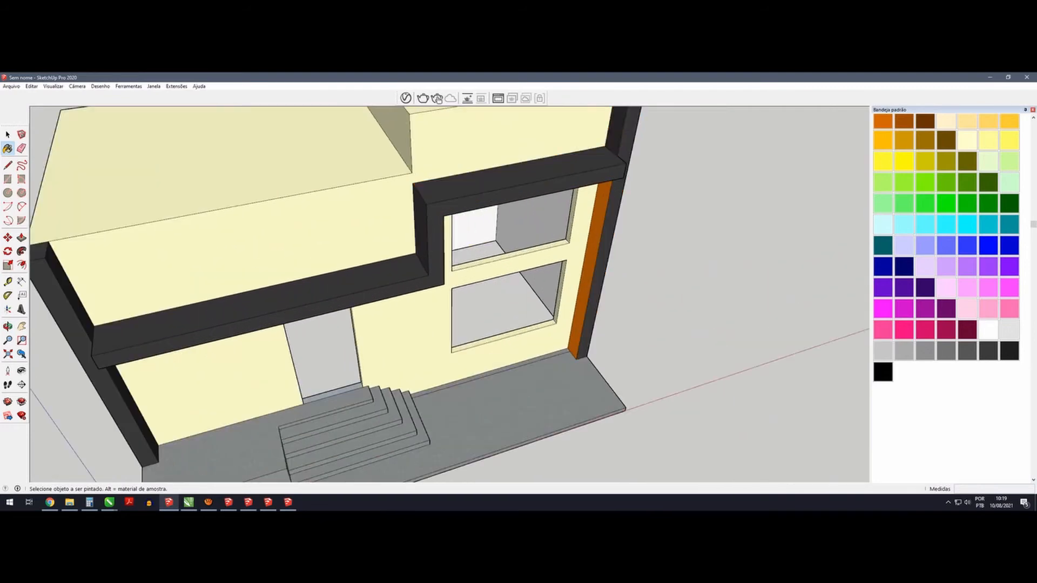
pyautogui.moveTo(583, 259); pyautogui.dragTo(443, 270, button='middle')
pyautogui.moveTo(605, 281); pyautogui.dragTo(638, 189, button='middle')
pyautogui.click(637, 244)
# Step: Bring the wooden slat panel from the other open SketchUp model and place it on the band against the left upper wall
pyautogui.scroll(-5, 540, 216)
pyautogui.moveTo(533, 182)
pyautogui.mouseDown(button='middle')
pyautogui.moveTo(561, 259)
pyautogui.moveTo(583, 216)
pyautogui.mouseUp(button='middle')
pyautogui.click(288, 503)
pyautogui.click(169, 503)
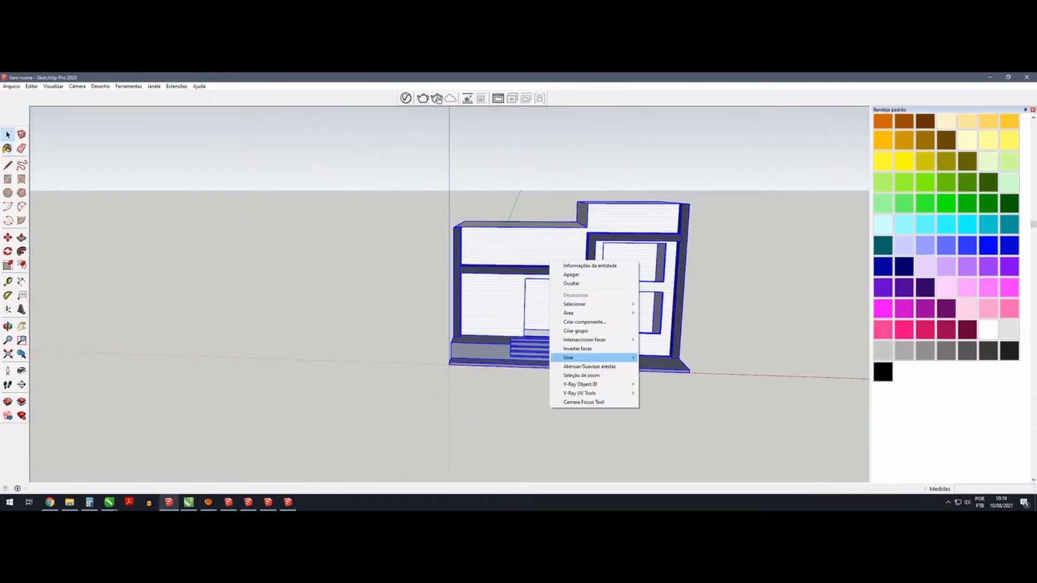
pyautogui.click(451, 267)
pyautogui.scroll(7, 479, 241)
pyautogui.moveTo(479, 241); pyautogui.dragTo(408, 289, button='middle')
pyautogui.click(456, 275)
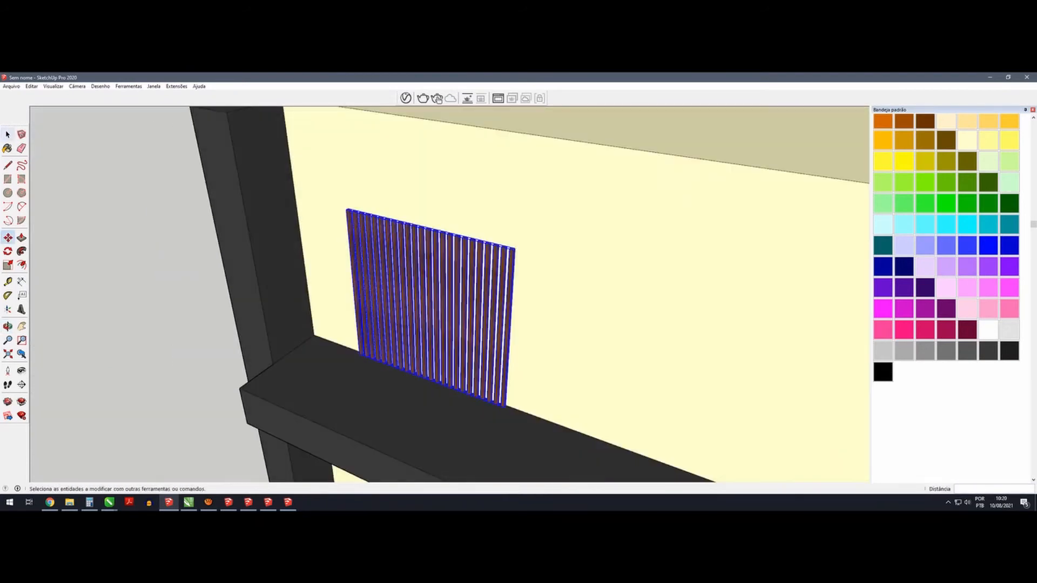
# Step: Scale the slat panel vertically so that its top meets the upper wall's top edge
pyautogui.click(424, 229)
pyautogui.scroll(3, 425, 229)
pyautogui.scroll(-1, 423, 136)
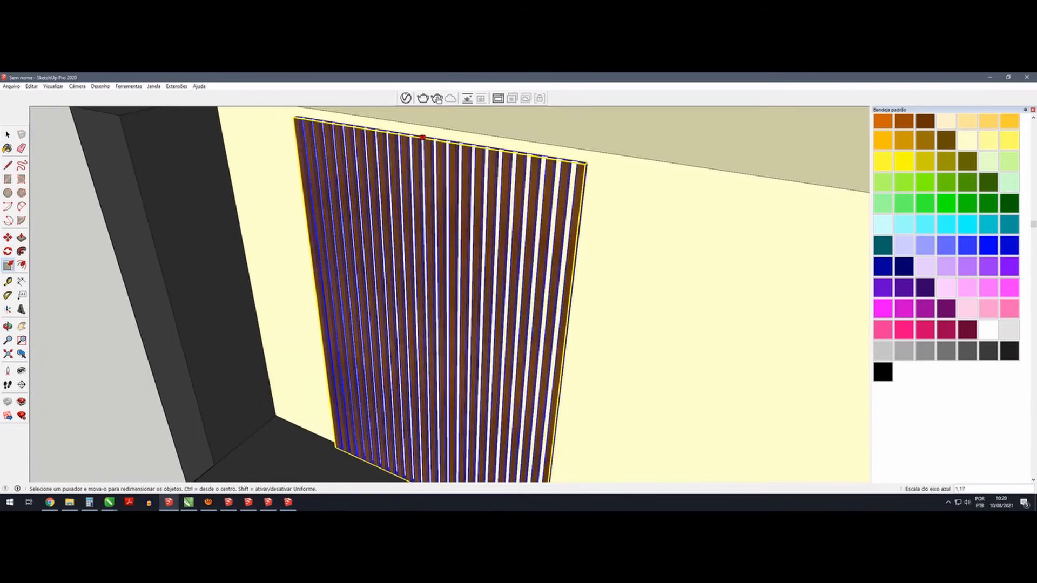
pyautogui.click(423, 135)
pyautogui.scroll(-4, 432, 171)
pyautogui.scroll(2, 500, 264)
pyautogui.moveTo(572, 259); pyautogui.dragTo(518, 237, button='middle')
pyautogui.click(413, 237)
pyautogui.scroll(4, 421, 264)
pyautogui.click(431, 258)
pyautogui.scroll(-6, 430, 258)
# Step: Copy the slat panel sideways along the band so the copy continues directly beside the first panel
pyautogui.click(8, 238)
pyautogui.scroll(3, 419, 156)
pyautogui.press('ctrl')
pyautogui.click(277, 435)
pyautogui.click(567, 441)
pyautogui.scroll(-5, 303, 221)
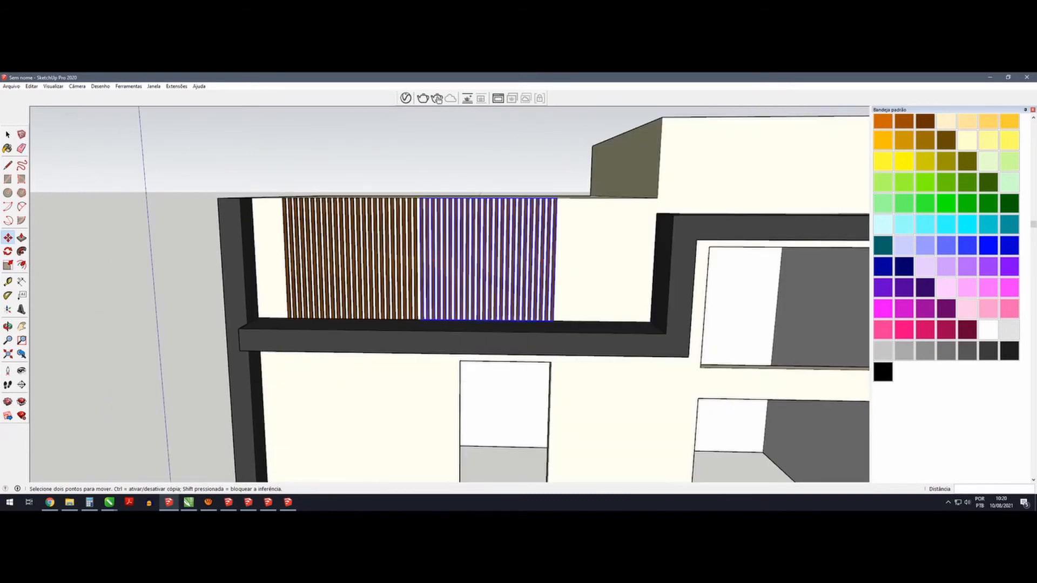
# Step: Select both slat panels and move them sideways to the middle of the left upper wall
pyautogui.press('space')
pyautogui.keyDown('shift'); pyautogui.click(357, 259); pyautogui.keyUp('shift')
pyautogui.moveTo(378, 265); pyautogui.dragTo(443, 237, button='middle')
pyautogui.scroll(3, 526, 281)
pyautogui.press('m')
pyautogui.click(471, 256)
pyautogui.scroll(-4, 405, 233)
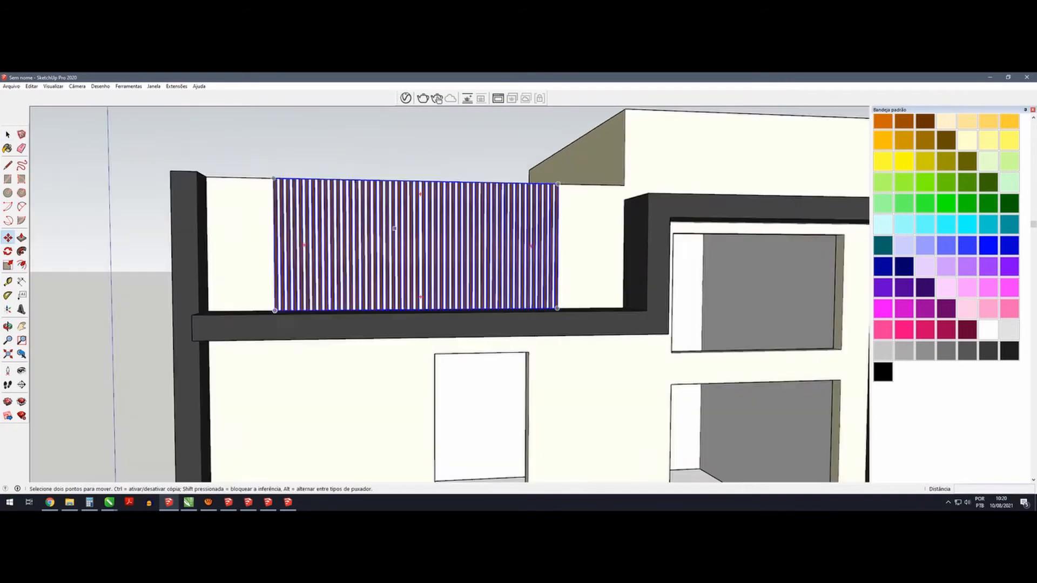
# Step: Copy both slat panels onto the raised part of the band above the two large windows
pyautogui.press('space')
pyautogui.click(324, 145)
pyautogui.moveTo(378, 254); pyautogui.dragTo(427, 232, button='middle')
pyautogui.scroll(-4, 405, 233)
pyautogui.scroll(4, 430, 229)
pyautogui.scroll(-5, 430, 253)
pyautogui.hotkey('ctrl', 'a')
pyautogui.click(730, 189)
pyautogui.scroll(5, 411, 216)
pyautogui.moveTo(411, 270); pyautogui.dragTo(448, 329, button='middle')
pyautogui.scroll(-4, 415, 232)
pyautogui.scroll(2, 448, 281)
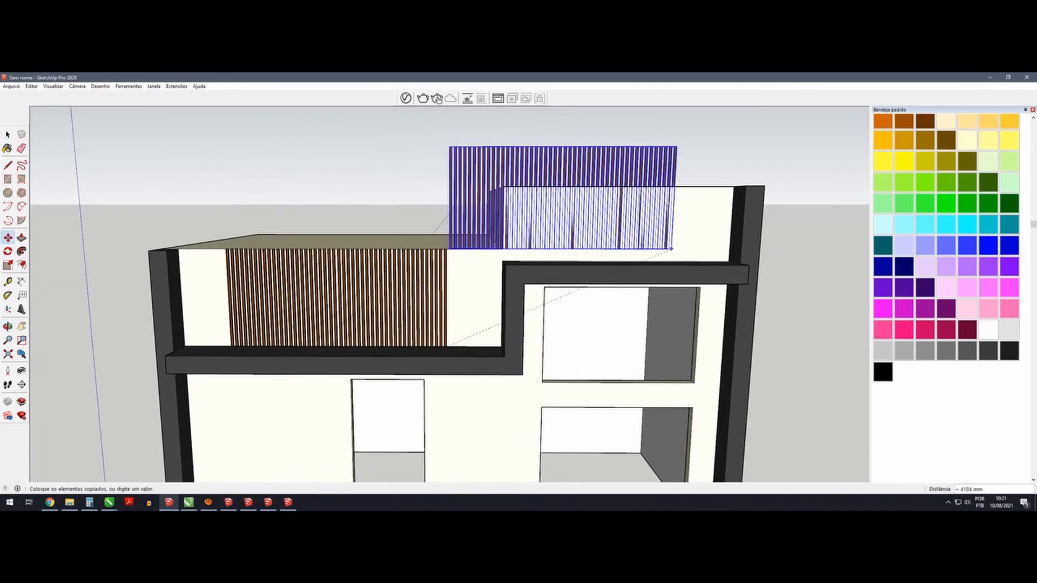
pyautogui.click(734, 266)
# Step: Reposition the copied slats on the raised band against the wall beside the right pillar, then deselect them
pyautogui.moveTo(432, 232); pyautogui.dragTo(621, 276, button='middle')
pyautogui.scroll(5, 512, 225)
pyautogui.scroll(-5, 488, 215)
pyautogui.moveTo(487, 215); pyautogui.dragTo(334, 179, button='middle')
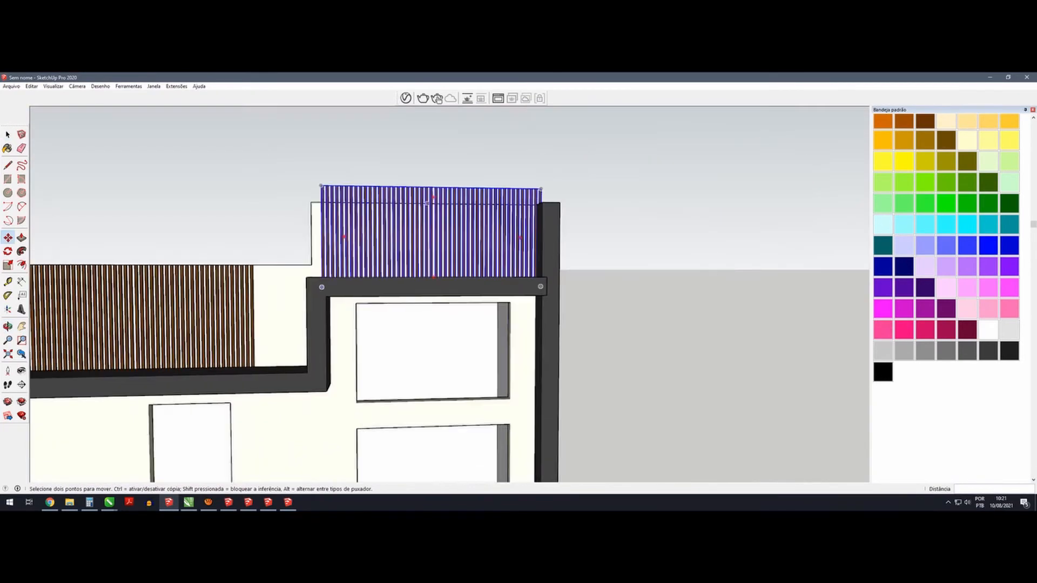
pyautogui.scroll(3, 471, 189)
pyautogui.click(433, 187)
pyautogui.scroll(-5, 524, 224)
pyautogui.press('space')
pyautogui.click(648, 178)
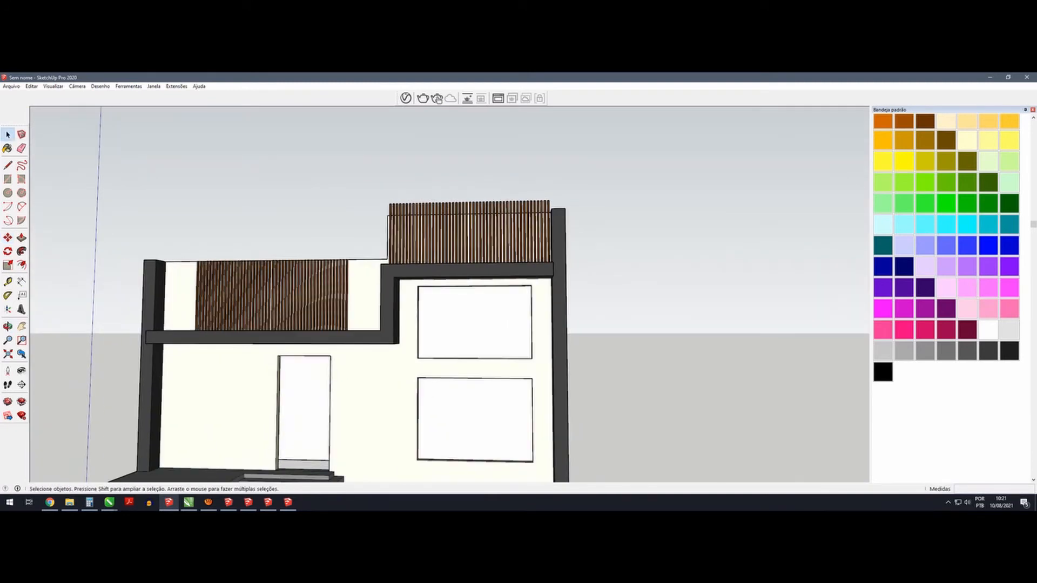
# Step: Try to scale the left slat panel's height from its upper edge
pyautogui.click(281, 294)
pyautogui.moveTo(281, 259); pyautogui.dragTo(283, 324, button='middle')
pyautogui.scroll(4, 270, 303)
pyautogui.press('s')
pyautogui.scroll(3, 261, 271)
pyautogui.click(260, 270)
pyautogui.click(260, 273)
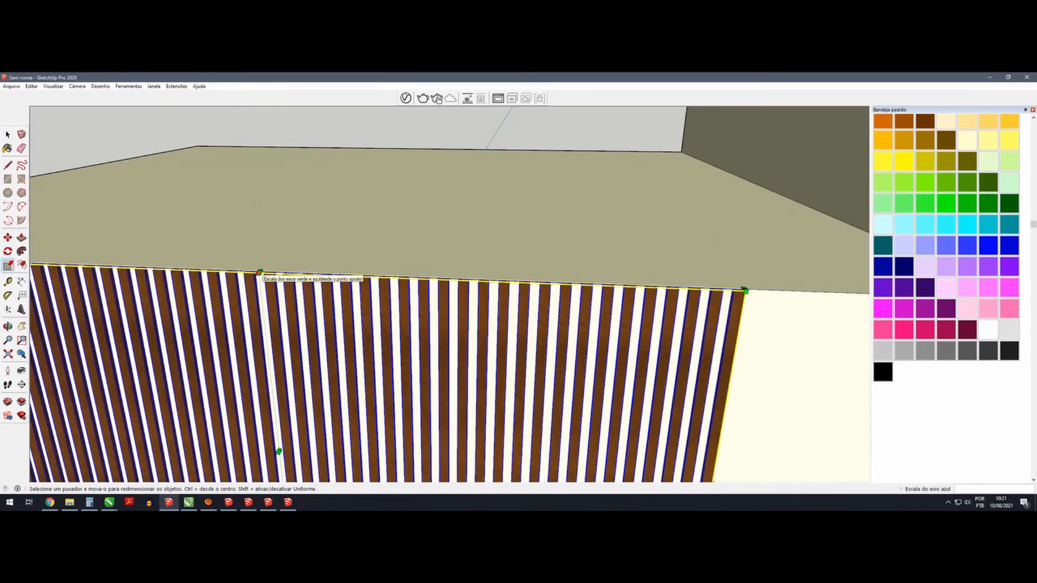
pyautogui.scroll(-8, 260, 272)
# Step: Open the left slat panel for editing and try to scale its slats
pyautogui.press('space')
pyautogui.doubleClick(292, 292)
pyautogui.click(278, 289)
pyautogui.moveTo(302, 259); pyautogui.dragTo(410, 227, button='middle')
pyautogui.click(8, 265)
pyautogui.scroll(-5, 324, 221)
pyautogui.click(178, 162)
pyautogui.scroll(-4, 416, 238)
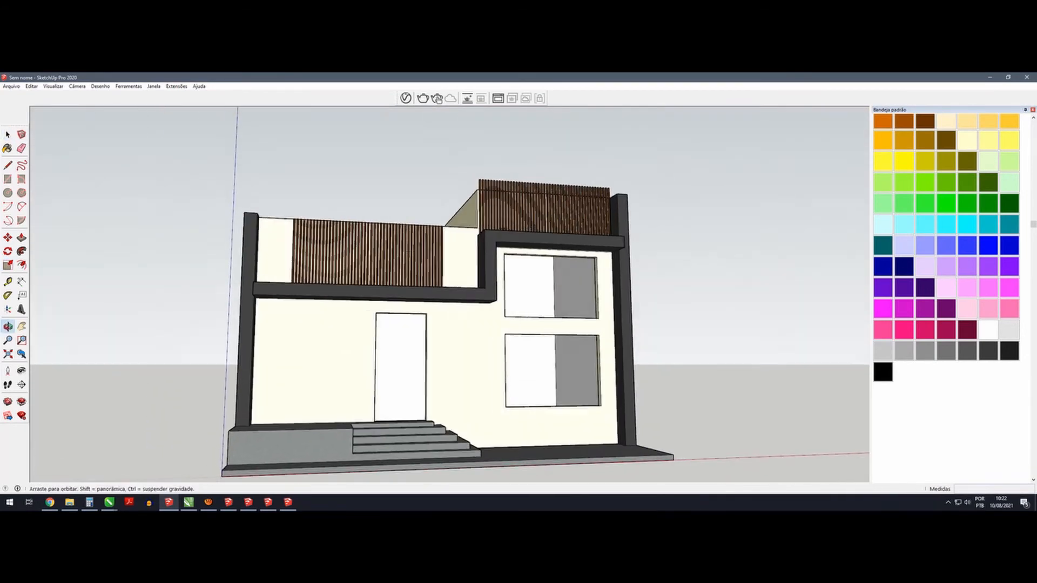
# Step: Open the right slat panel's nested group, select its outermost slat beside the pillar and save the model
pyautogui.scroll(3, 615, 186)
pyautogui.doubleClick(616, 187)
pyautogui.scroll(1, 621, 184)
pyautogui.doubleClick(621, 183)
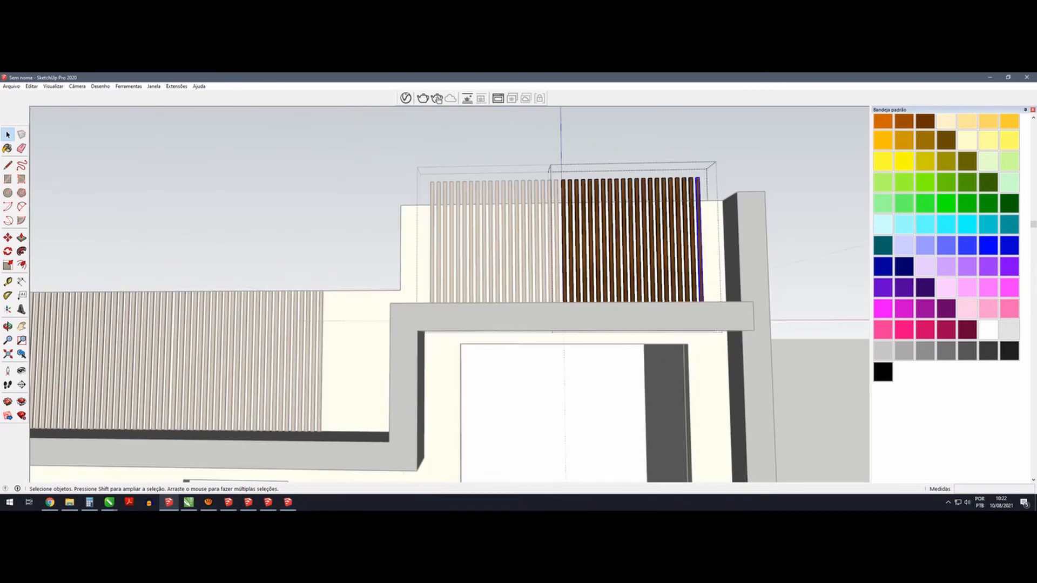
pyautogui.moveTo(410, 259); pyautogui.dragTo(416, 308, button='middle')
pyautogui.scroll(2, 416, 308)
pyautogui.hotkey('ctrl', 's')
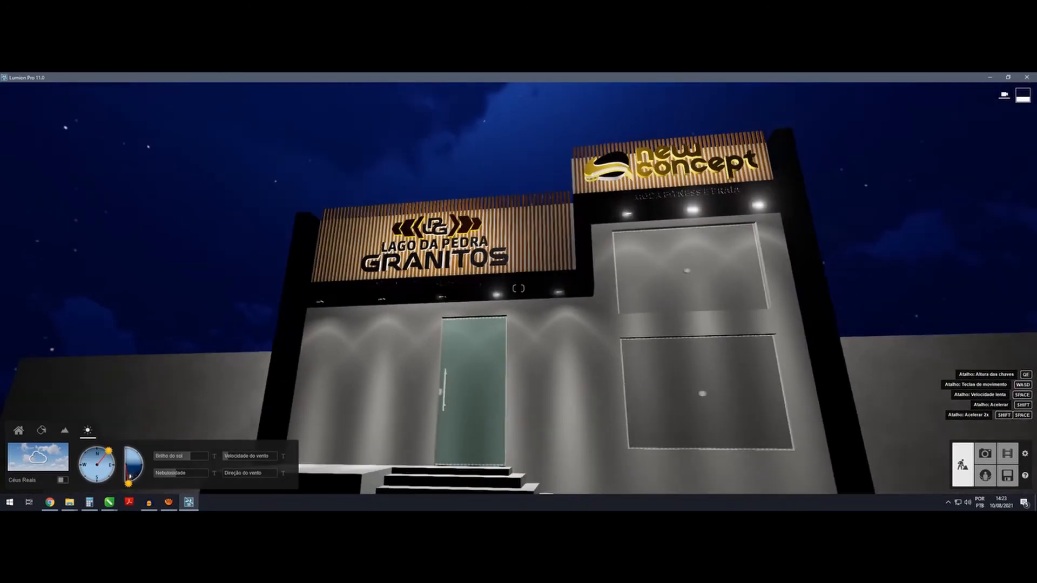
# Step: In Lumion, raise the sun height to turn the night scene of the facade into daylight
pyautogui.press('d')
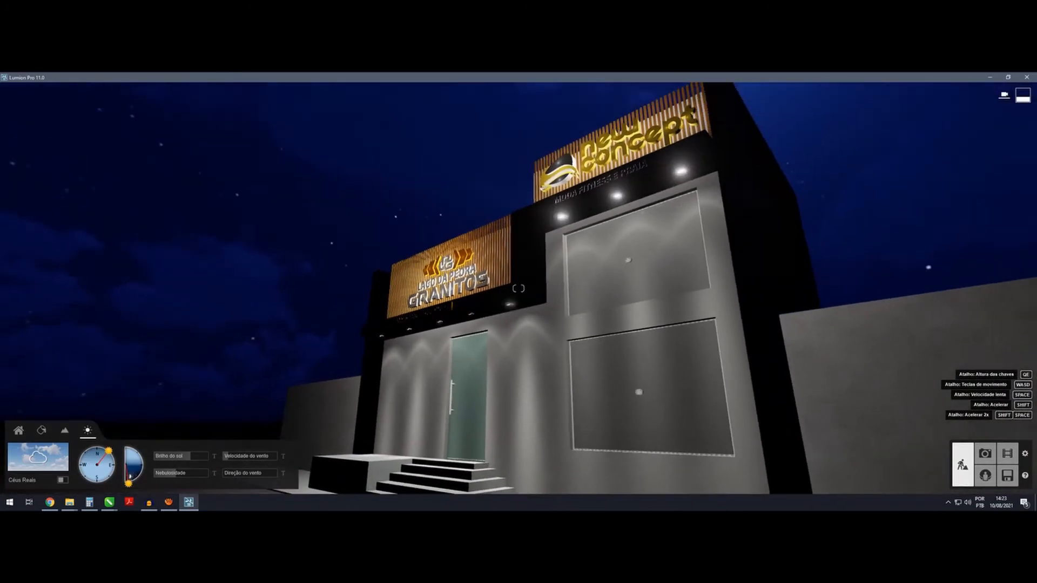
pyautogui.moveTo(128, 483); pyautogui.dragTo(142, 455)
pyautogui.press('a')
pyautogui.press('a')
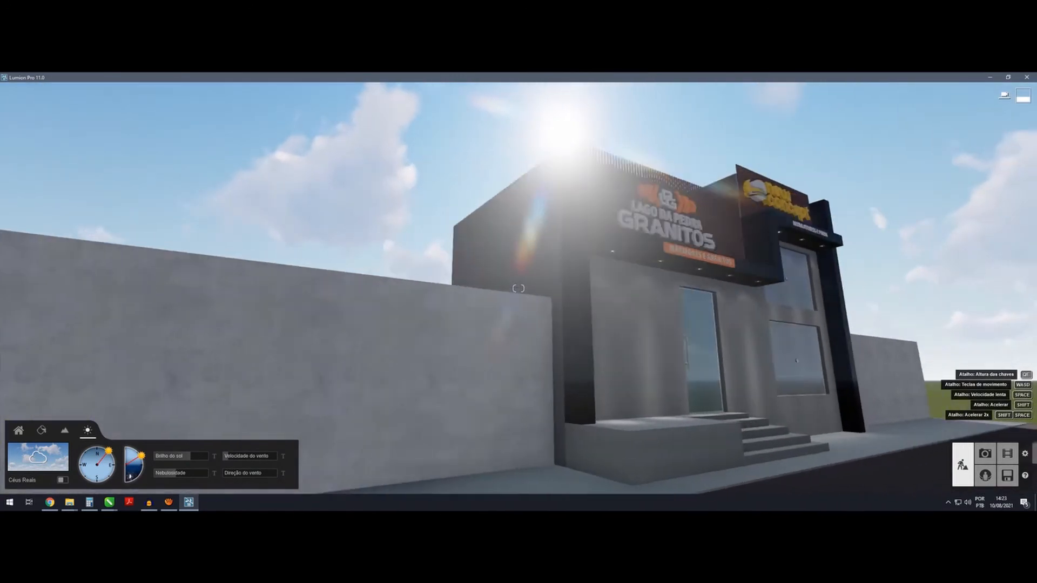
# Step: Frame the building's facade from a low frontal viewpoint and open Photo mode
pyautogui.press('d')
pyautogui.press('q')
pyautogui.press('d')
pyautogui.moveTo(519, 288); pyautogui.dragTo(454, 259, button='right')
pyautogui.press('w')
pyautogui.press('s')
pyautogui.press('d')
pyautogui.press('s')
pyautogui.click(985, 453)
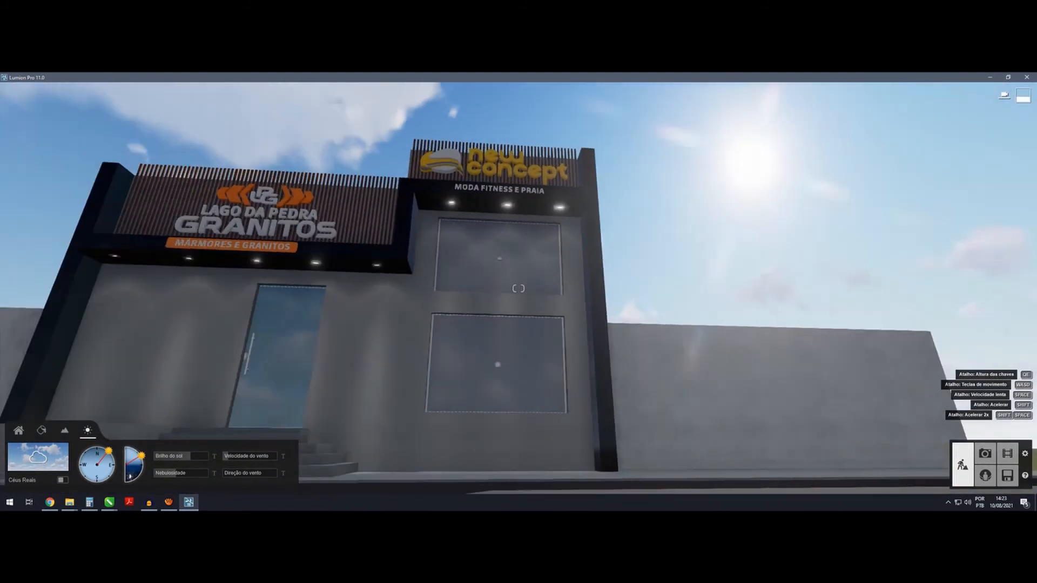